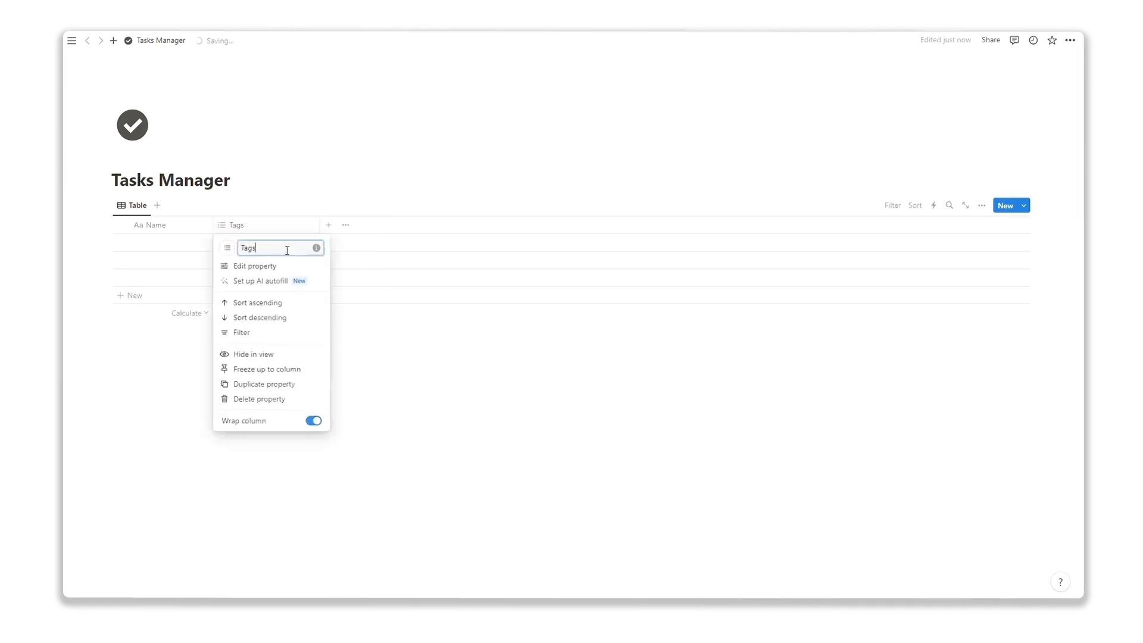
Change the Tags property to the Status type, name it Status and narrow its column
{"action": "left_click", "coordinate": [994, 271]}
{"action": "left_click", "coordinate": [905, 297]}
{"action": "type", "text": "Statu"}
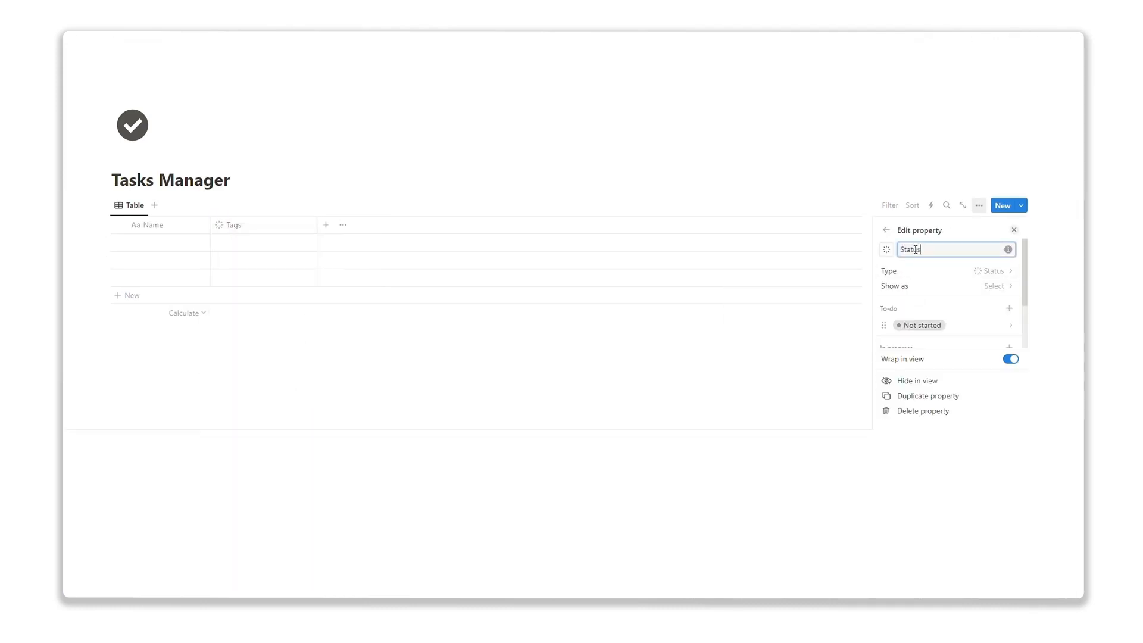
{"action": "type", "text": "s"}
{"action": "key", "text": "Return"}
{"action": "left_click_drag", "start_coordinate": [317, 226], "coordinate": [282, 226]}
Add a Date property named Due Date after Status and narrow its column
{"action": "left_click", "coordinate": [289, 226]}
{"action": "scroll", "coordinate": [928, 352], "scroll_direction": "down", "scroll_amount": 3}
{"action": "left_click", "coordinate": [906, 260]}
{"action": "key", "text": "Return"}
{"action": "left_click_drag", "start_coordinate": [388, 226], "coordinate": [361, 226]}
Add a Select property named Urgency after Due Date and narrow its column
{"action": "left_click", "coordinate": [369, 225]}
{"action": "scroll", "coordinate": [914, 334], "scroll_direction": "down", "scroll_amount": 3}
{"action": "left_click", "coordinate": [913, 273]}
{"action": "type", "text": "Urgezncy"}
{"action": "key", "text": "Return"}
{"action": "left_click_drag", "start_coordinate": [467, 226], "coordinate": [433, 226]}
Add a Checkbox property named Important after Urgency and narrow its column
{"action": "left_click", "coordinate": [441, 225]}
{"action": "left_click", "coordinate": [941, 365]}
{"action": "type", "text": "Importance"}
{"action": "key", "text": "Return"}
{"action": "left_click_drag", "start_coordinate": [540, 230], "coordinate": [498, 227]}
Add a Formula property named Action after the Important column
{"action": "left_click", "coordinate": [506, 225]}
{"action": "scroll", "coordinate": [927, 358], "scroll_direction": "down", "scroll_amount": 3}
{"action": "left_click", "coordinate": [927, 375]}
{"action": "type", "text": "Action"}
Insert a database into the Tasks Manager page and title it TASKS db
{"action": "left_click", "coordinate": [281, 372]}
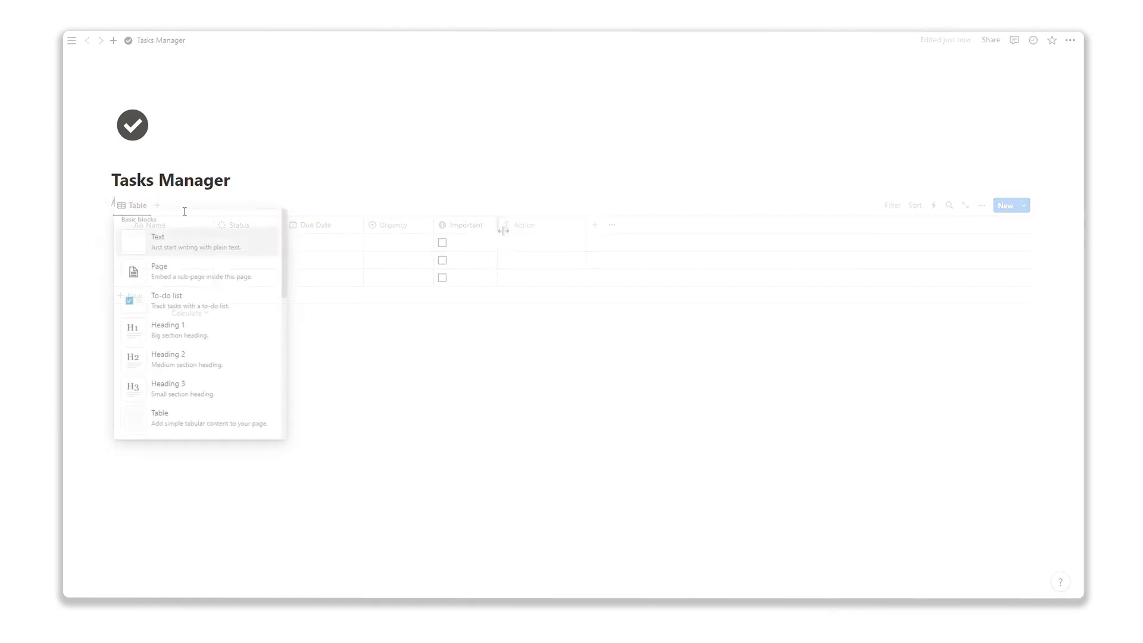
{"action": "type", "text": "data"}
{"action": "key", "text": "Return"}
{"action": "type", "text": "TASKS db"}
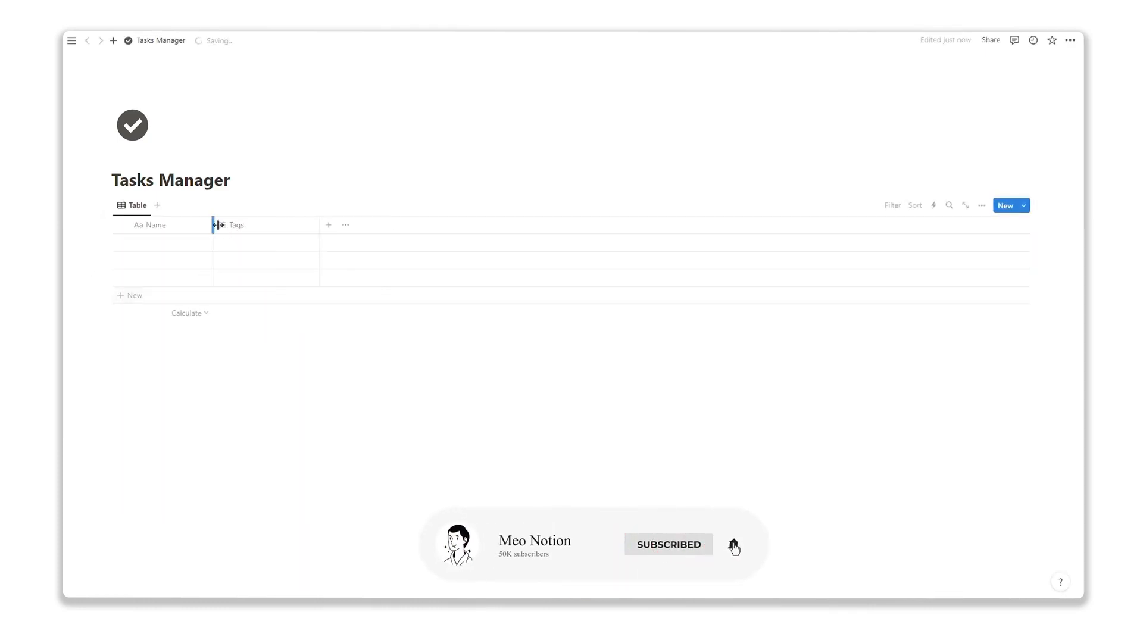
Change the default Tags property to the Status type and rename it Status
{"action": "left_click", "coordinate": [236, 225]}
{"action": "left_click", "coordinate": [256, 265]}
{"action": "left_click", "coordinate": [964, 271]}
{"action": "scroll", "coordinate": [931, 342], "scroll_direction": "down", "scroll_amount": 2}
{"action": "scroll", "coordinate": [920, 322], "scroll_direction": "up", "scroll_amount": 1}
{"action": "left_click", "coordinate": [906, 298]}
{"action": "double_click", "coordinate": [916, 249]}
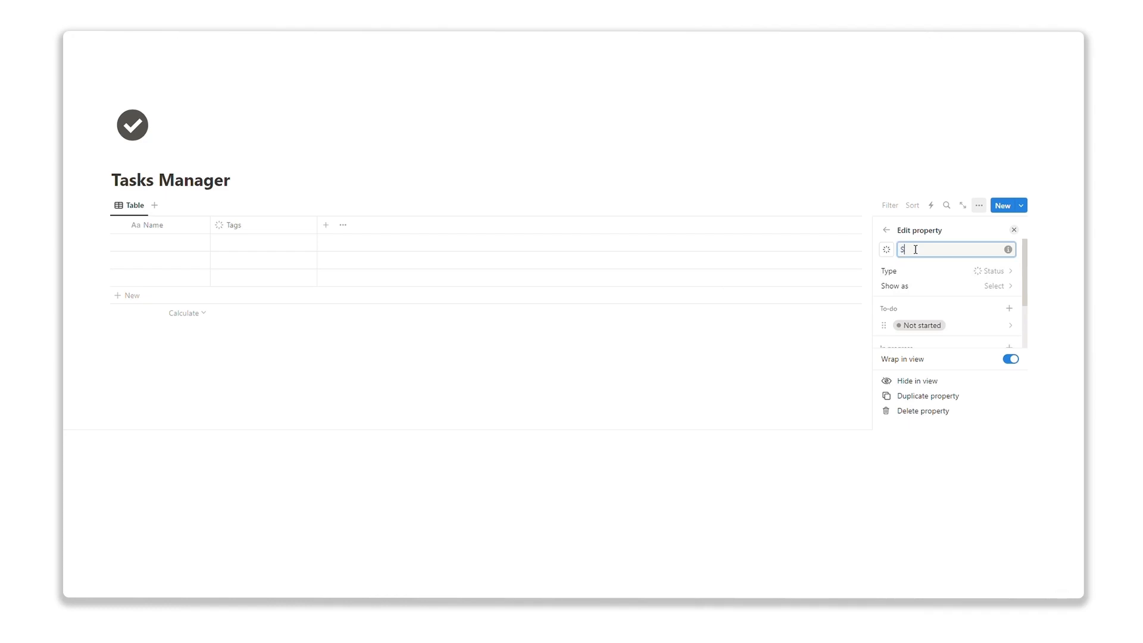
{"action": "key", "text": "Return"}
Add a Date property named Due Date to the TASKS db table
{"action": "left_click", "coordinate": [298, 225]}
{"action": "scroll", "coordinate": [923, 351], "scroll_direction": "down", "scroll_amount": 3}
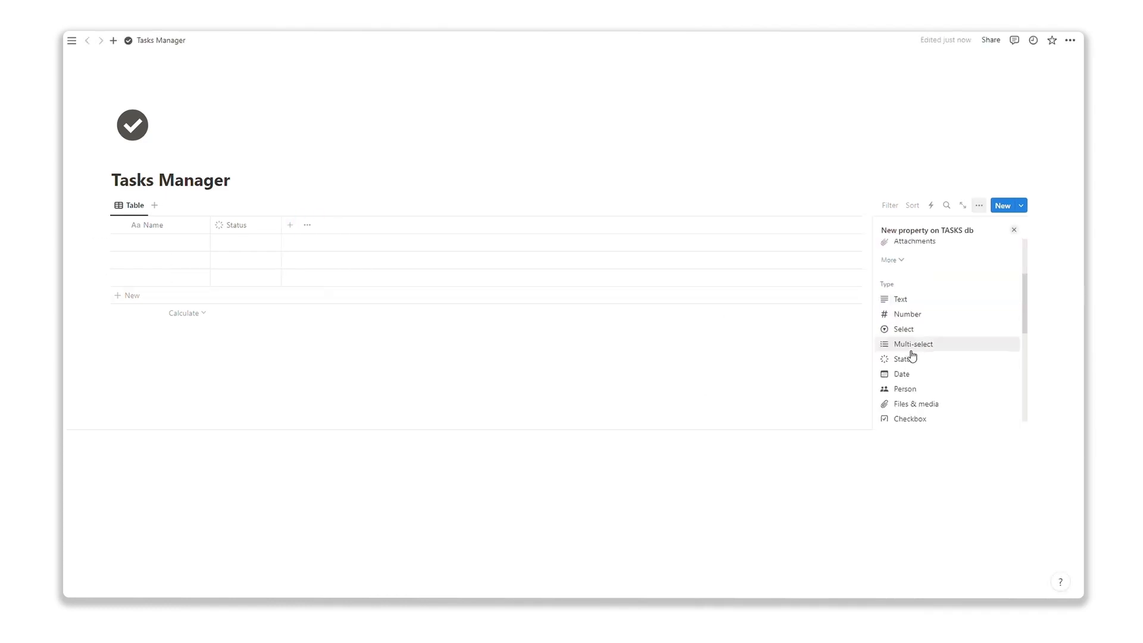
{"action": "left_click", "coordinate": [913, 374]}
{"action": "type", "text": "Due Date"}
{"action": "key", "text": "Return"}
Add a Select property named Urgency to the TASKS db table
{"action": "left_click", "coordinate": [369, 225]}
{"action": "left_click", "coordinate": [977, 274]}
{"action": "type", "text": "Urgency"}
{"action": "key", "text": "Return"}
Add a Checkbox property named Important and give it an info icon
{"action": "left_click", "coordinate": [473, 225]}
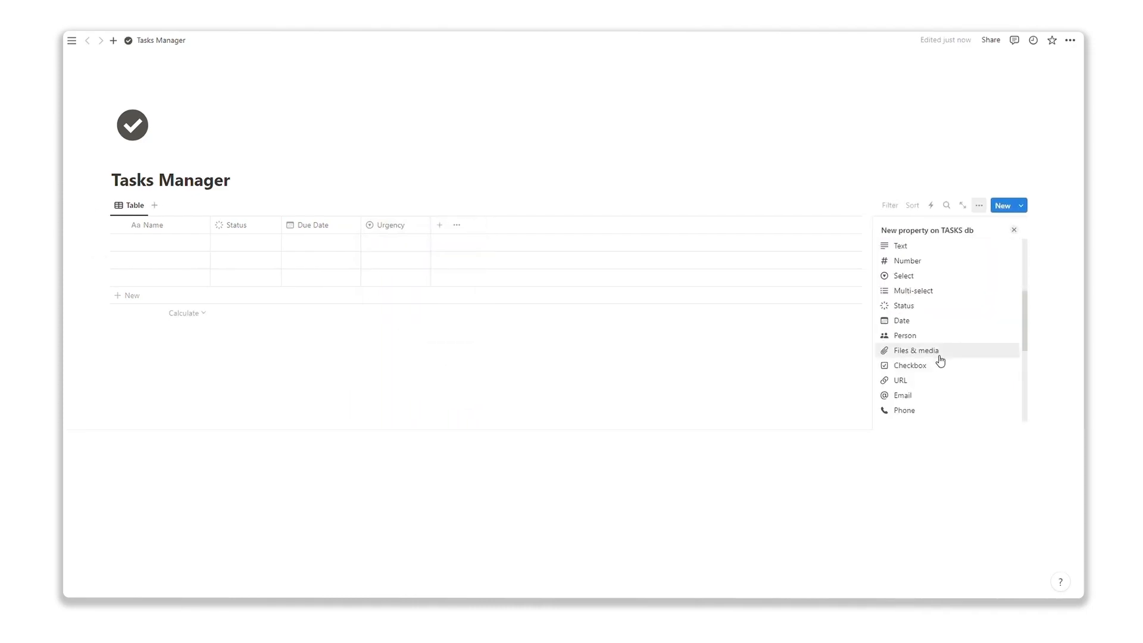
{"action": "left_click", "coordinate": [881, 367]}
{"action": "type", "text": "Importance"}
{"action": "left_click", "coordinate": [886, 250]}
{"action": "left_click", "coordinate": [910, 319]}
{"action": "key", "text": "Return"}
Add a Formula property named Action and move the Important column in front of Name
{"action": "left_click", "coordinate": [501, 226]}
{"action": "scroll", "coordinate": [929, 369], "scroll_direction": "down", "scroll_amount": 1}
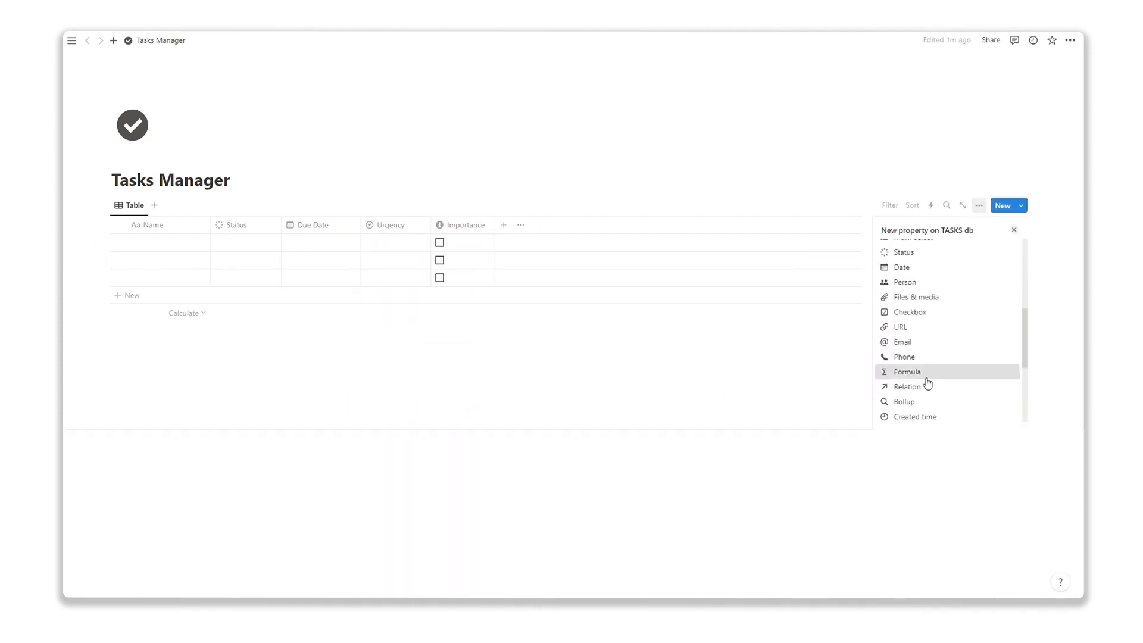
{"action": "left_click", "coordinate": [928, 377]}
{"action": "type", "text": "Action"}
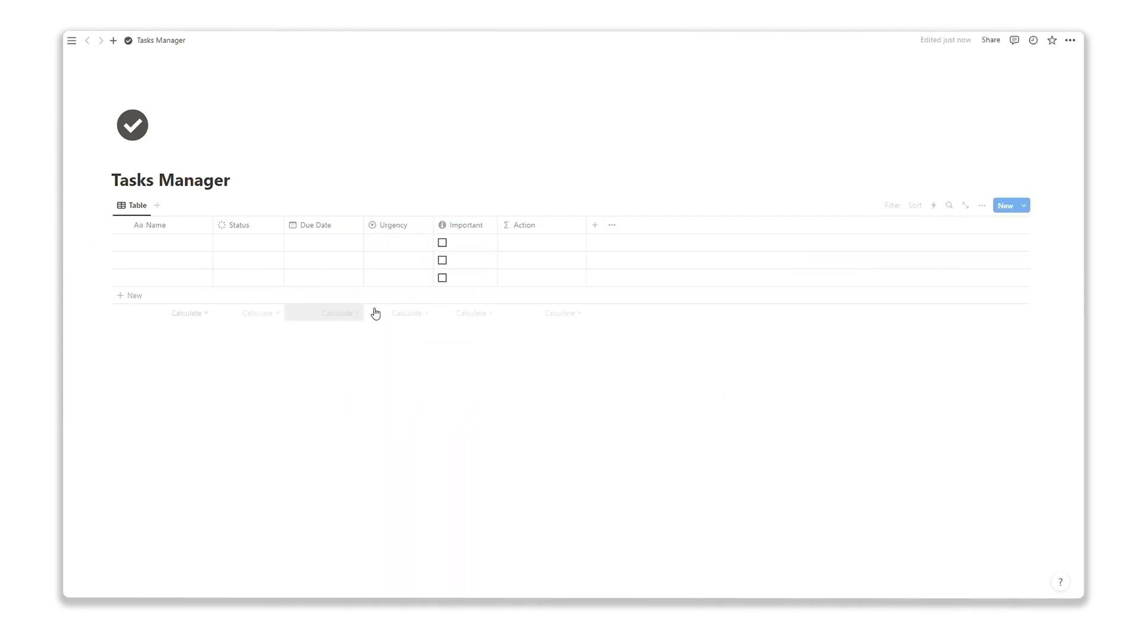
{"action": "left_click_drag", "start_coordinate": [444, 230], "coordinate": [140, 230]}
Create the Urgency options Urgent and Not Urgent, with the first row set to Urgent
{"action": "left_click", "coordinate": [412, 243]}
{"action": "type", "text": "Urgent"}
{"action": "key", "text": "Return"}
{"action": "left_click", "coordinate": [423, 250]}
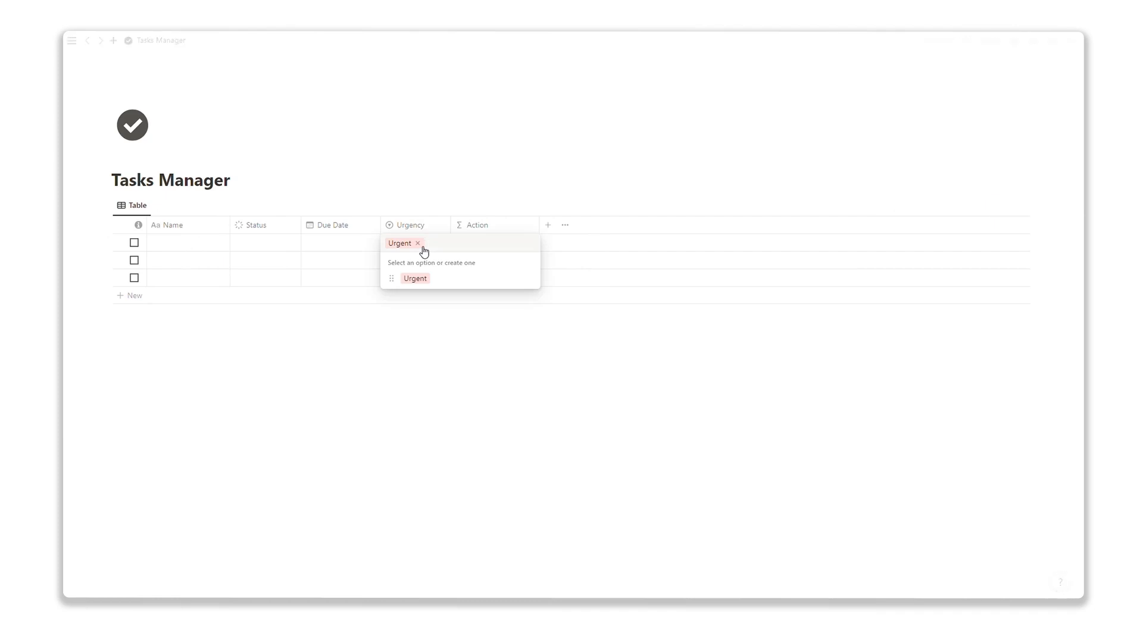
{"action": "type", "text": "Not Urgent"}
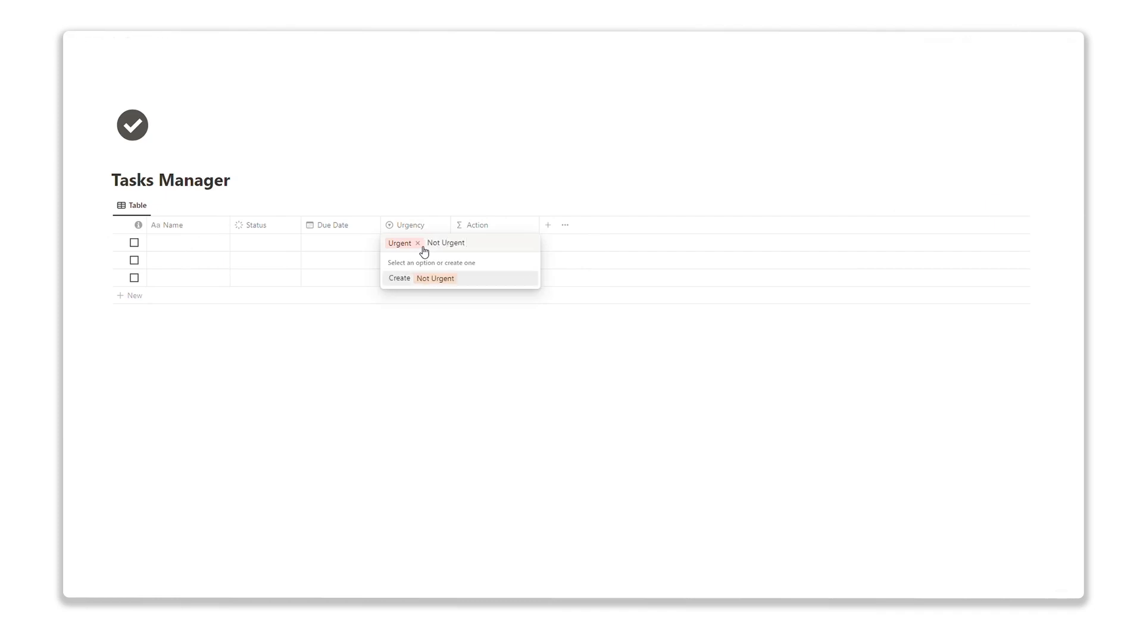
{"action": "key", "text": "Return"}
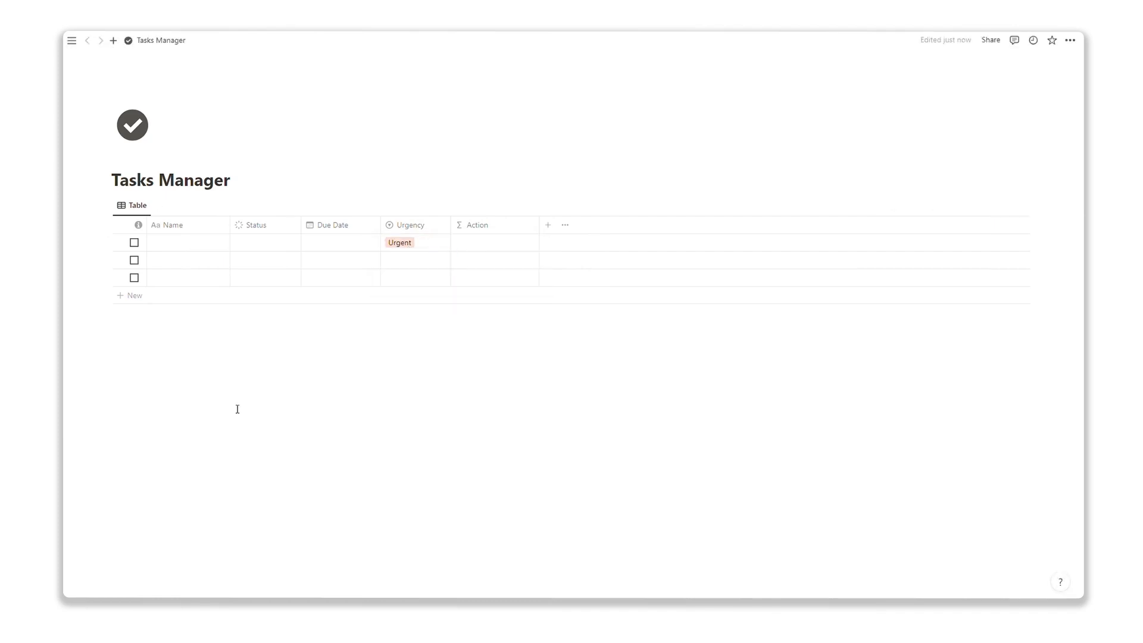
Enter a nested-if Action formula: urgent and important "Do it now", urgent only "Delegate it", important only "Schedule it", Not Urgent and unimportant "Don't do it"
{"action": "left_click", "coordinate": [494, 247]}
{"action": "type", "text": "if (Urgency == \"Urgent\" && Important == true, \"Do it now\",     if (Urgency == \"Urgent\" && not(Important) == true, \"Delegate it\",         if (Urgency == \"Not Urgent\" && Important == true, \"Schedule it\",             if (Urgency == \"Not Urgent\" && not(Important) == true, \"Don't do it\", \"\"))))"}
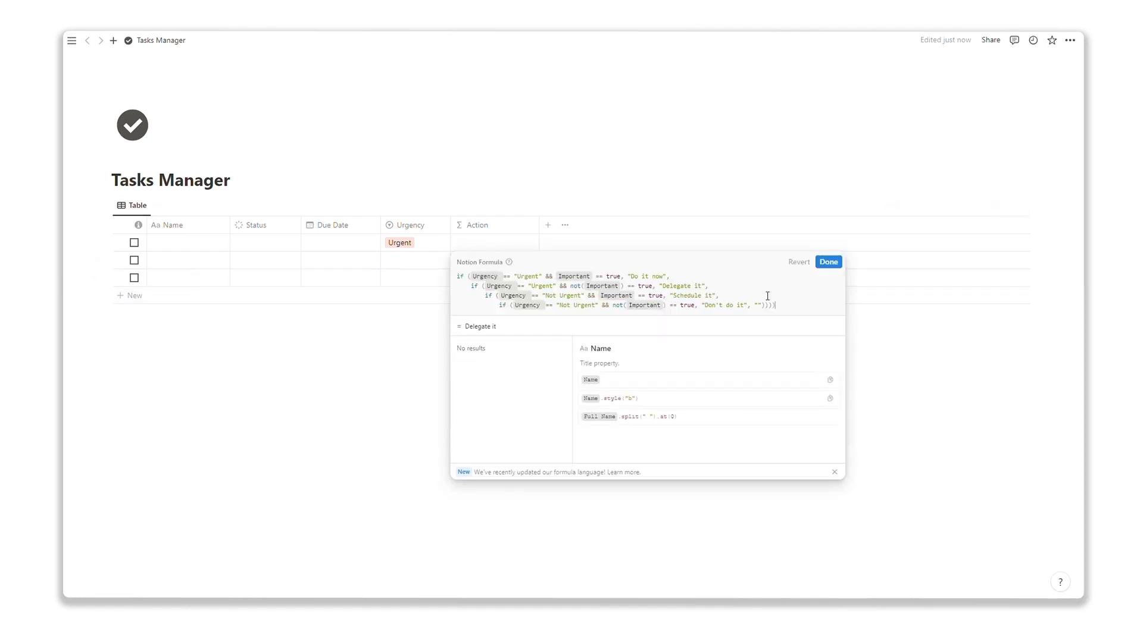
{"action": "left_click", "coordinate": [829, 263]}
Fill in the first row as Task 1 with Urgency Not Urgent and Important ticked
{"action": "left_click", "coordinate": [175, 247]}
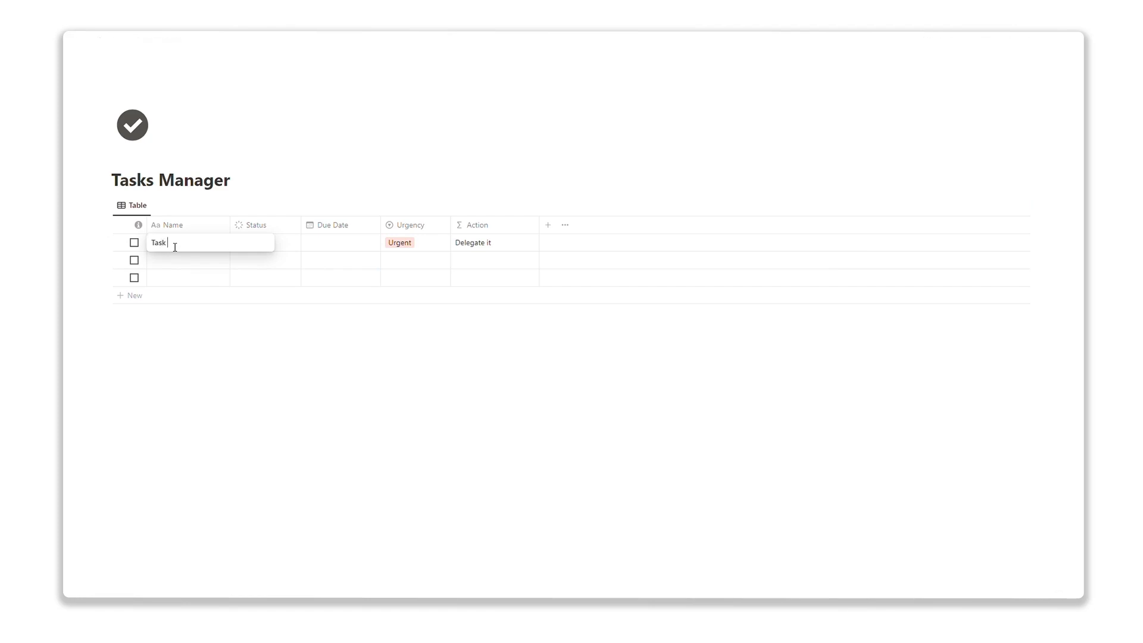
{"action": "key", "text": "Escape"}
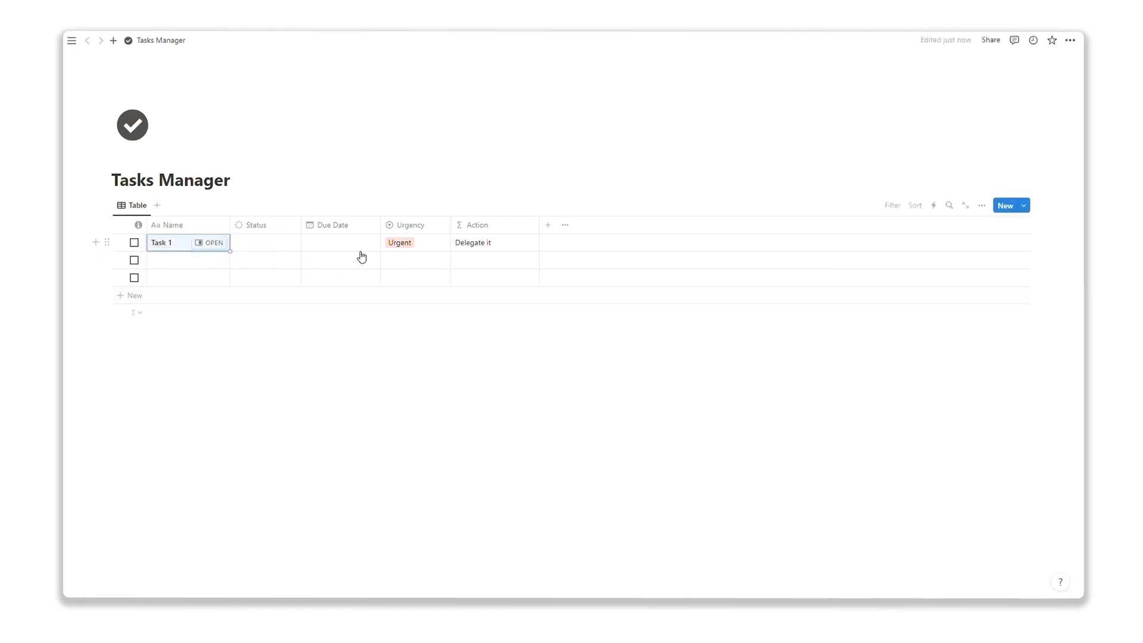
{"action": "left_click", "coordinate": [405, 243]}
{"action": "left_click", "coordinate": [428, 296]}
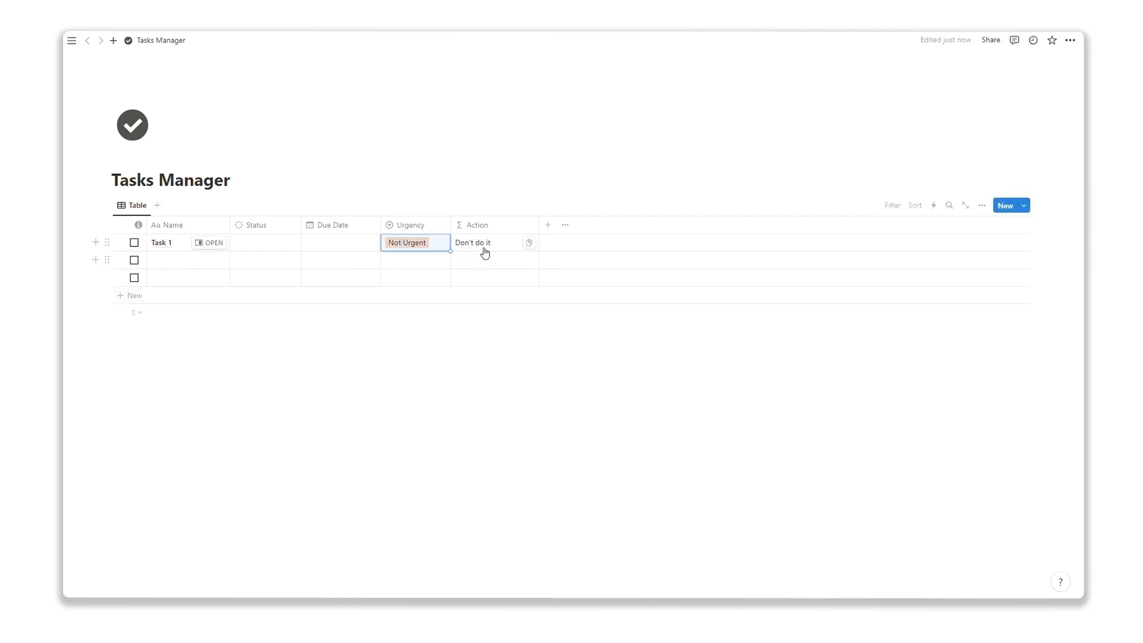
{"action": "left_click", "coordinate": [134, 243]}
Delete the two empty rows below Task 1
{"action": "left_click", "coordinate": [120, 260]}
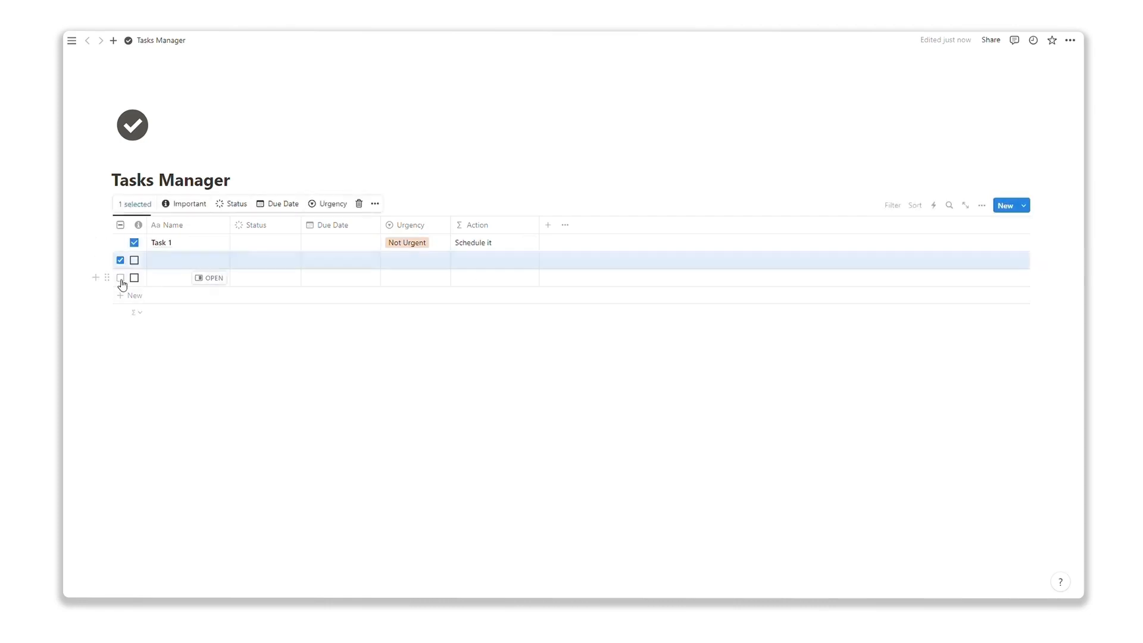
{"action": "left_click", "coordinate": [121, 278]}
{"action": "key", "text": "Delete"}
Duplicate Task 1, given a dark circle icon, into three more rows named Task 2, Task 3 and Task 4
{"action": "right_click", "coordinate": [175, 246]}
{"action": "left_click", "coordinate": [208, 452]}
{"action": "left_click", "coordinate": [271, 323]}
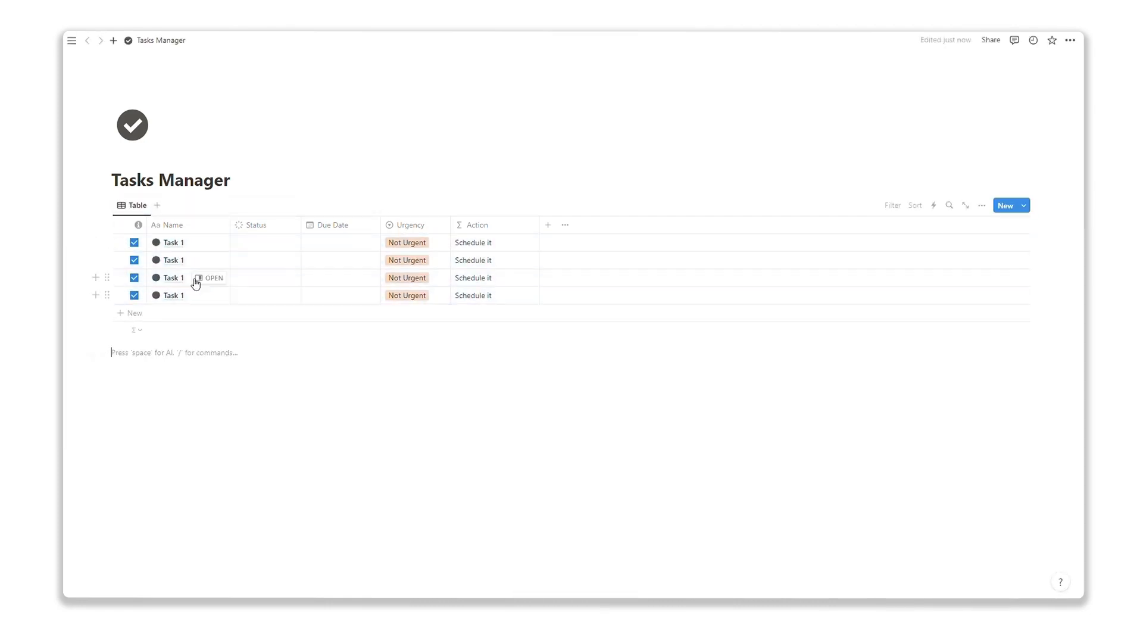
{"action": "left_click", "coordinate": [191, 280]}
{"action": "left_click", "coordinate": [193, 303]}
Set the Status of Task 1 and Task 2 to Not started, Task 3 to In progress and Task 4 to Done
{"action": "left_click", "coordinate": [262, 225]}
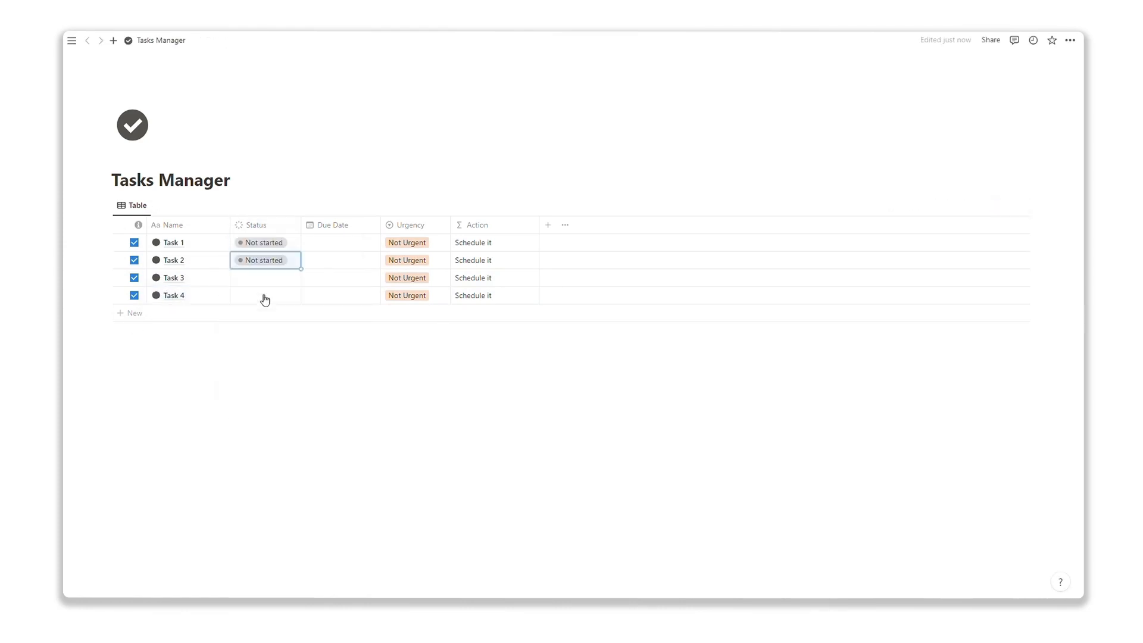
{"action": "left_click", "coordinate": [265, 295]}
{"action": "left_click", "coordinate": [252, 370]}
Set the Urgency of Task 2 and Task 3 to Urgent, and untick Important for Task 2 and Task 4
{"action": "left_click", "coordinate": [407, 260]}
{"action": "left_click", "coordinate": [407, 278]}
{"action": "left_click", "coordinate": [408, 311]}
{"action": "left_click", "coordinate": [133, 295]}
{"action": "left_click", "coordinate": [134, 260]}
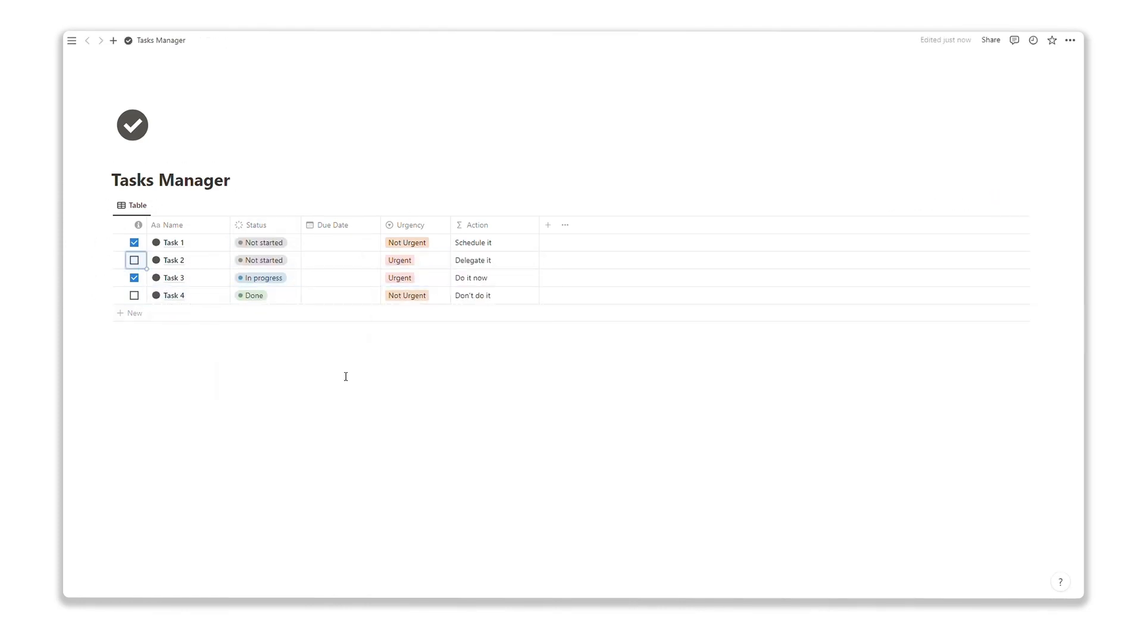
Add a Heading 2 block reading Tasks below the table
{"action": "left_click", "coordinate": [183, 388]}
{"action": "type", "text": "/head"}
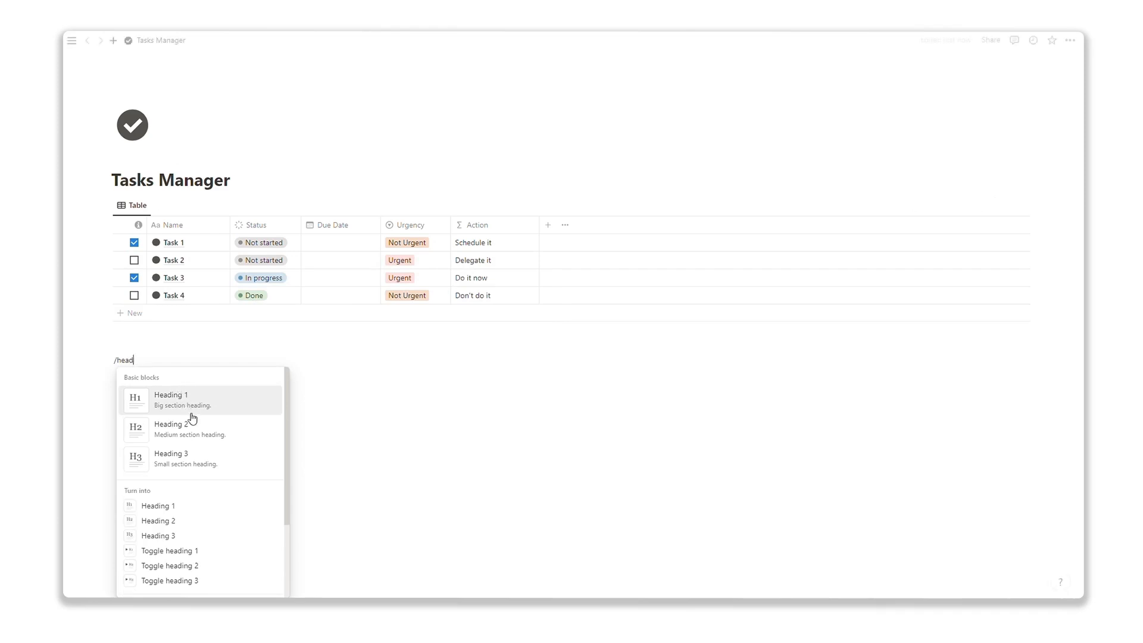
{"action": "left_click", "coordinate": [193, 424]}
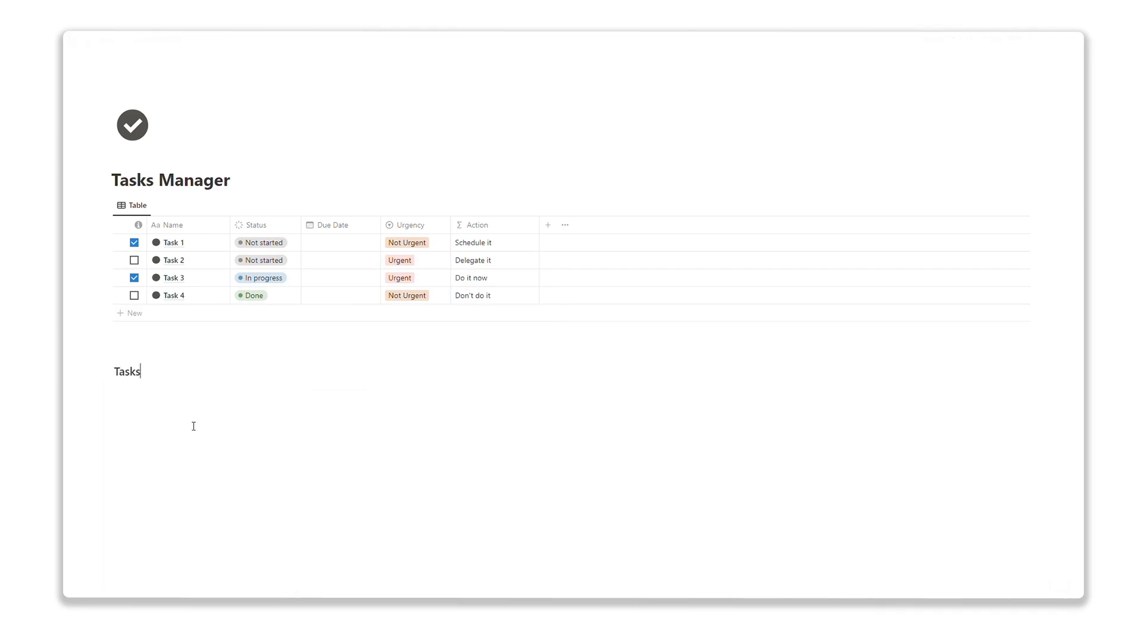
Copy the Tasks heading into a second column beside it and rename the copy Eisenhower Matrix
{"action": "left_click_drag", "start_coordinate": [106, 371], "coordinate": [608, 362]}
{"action": "left_click_drag", "start_coordinate": [614, 373], "coordinate": [586, 373]}
{"action": "type", "text": "E"}
Add a divider under both the Eisenhower Matrix and Tasks headings and narrow the Tasks column
{"action": "type", "text": "/"}
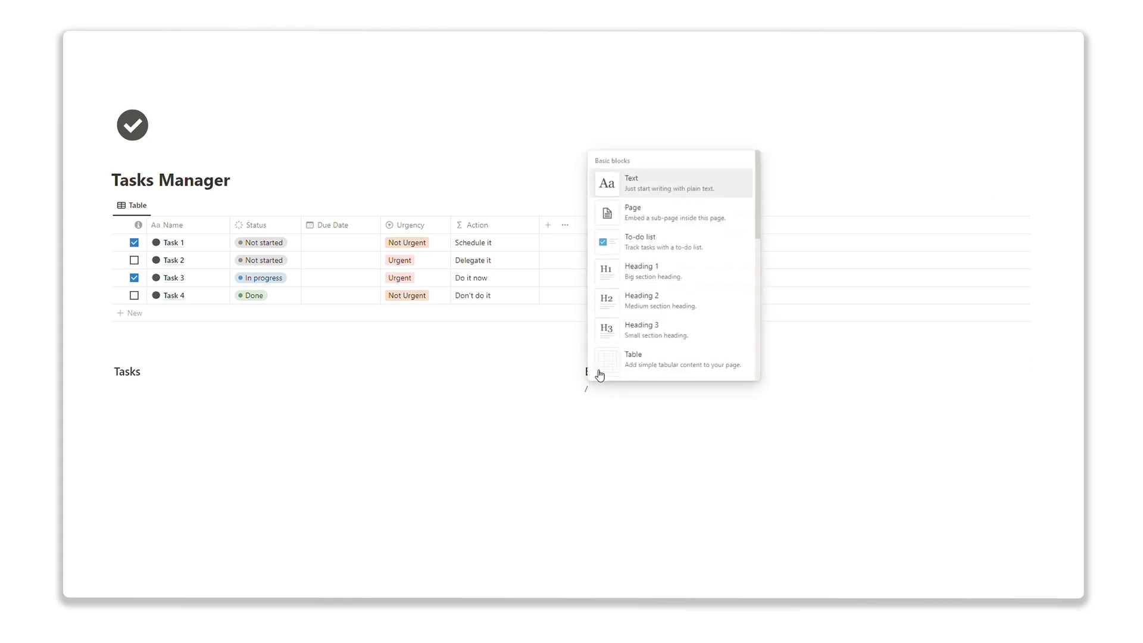
{"action": "type", "text": "di"}
{"action": "left_click", "coordinate": [669, 183]}
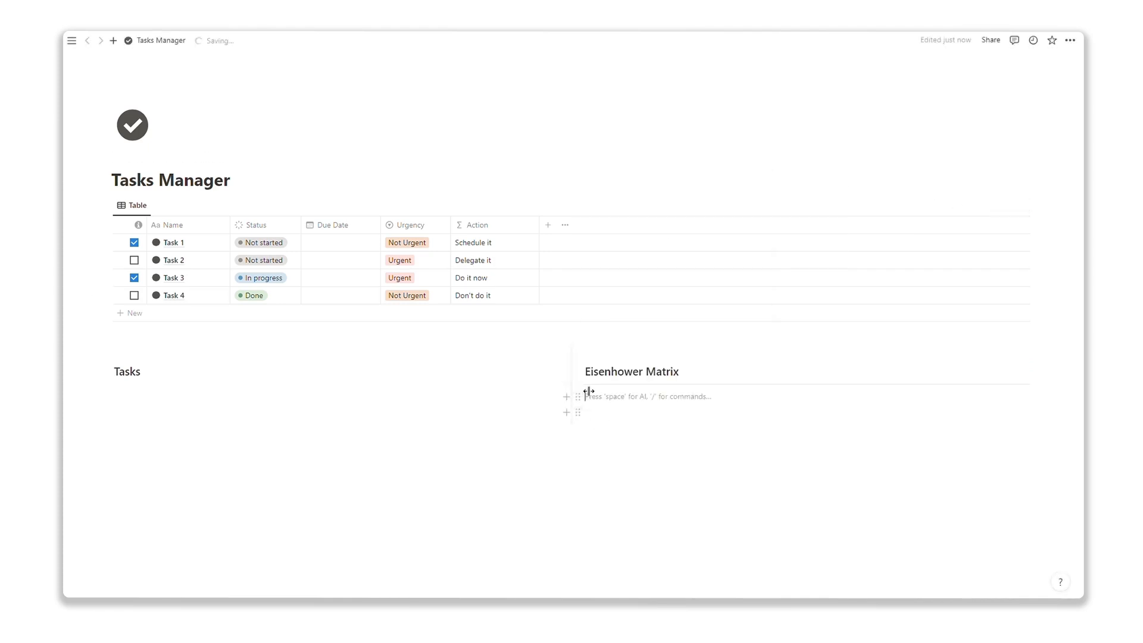
{"action": "left_click_drag", "start_coordinate": [588, 385], "coordinate": [503, 365]}
{"action": "key", "text": "alt"}
Switch the task table to a Gallery layout without card previews
{"action": "left_click", "coordinate": [979, 204]}
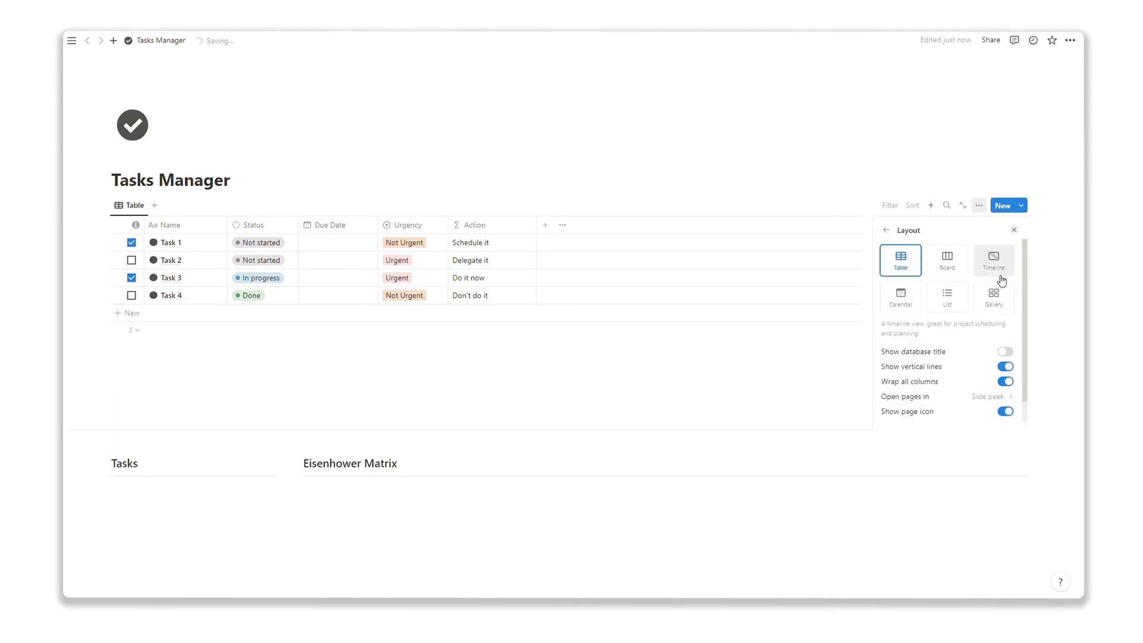
{"action": "left_click", "coordinate": [997, 272]}
{"action": "left_click", "coordinate": [995, 296]}
{"action": "left_click", "coordinate": [976, 367]}
{"action": "left_click", "coordinate": [950, 384]}
Show the Due Date and Status properties on the gallery cards
{"action": "left_click", "coordinate": [979, 205]}
{"action": "left_click", "coordinate": [971, 293]}
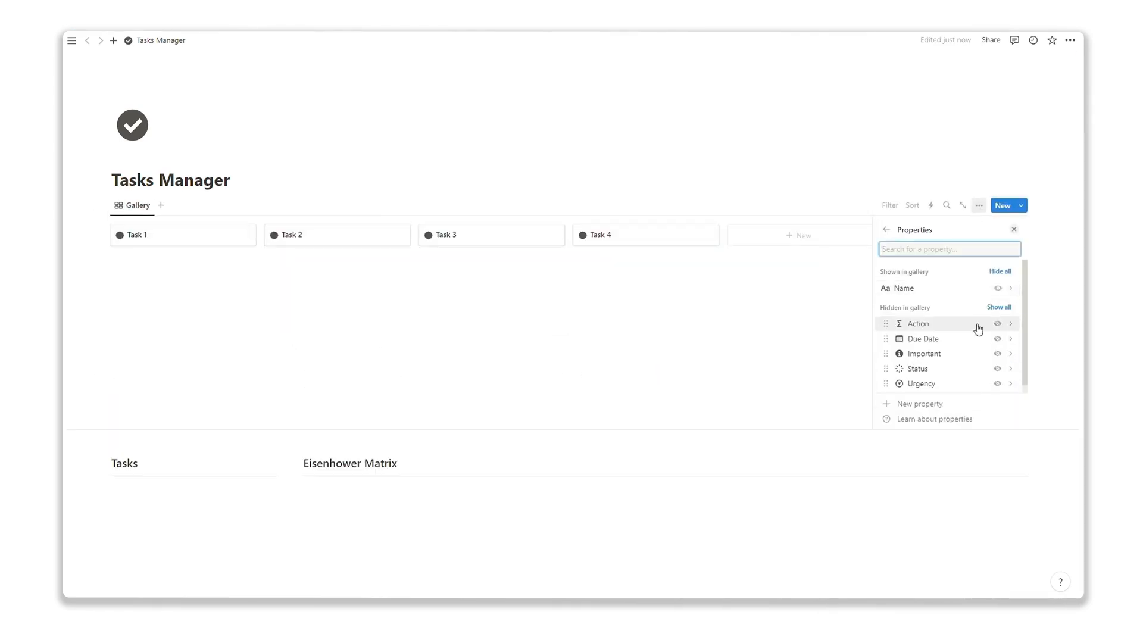
{"action": "left_click", "coordinate": [997, 338]}
{"action": "left_click", "coordinate": [998, 361]}
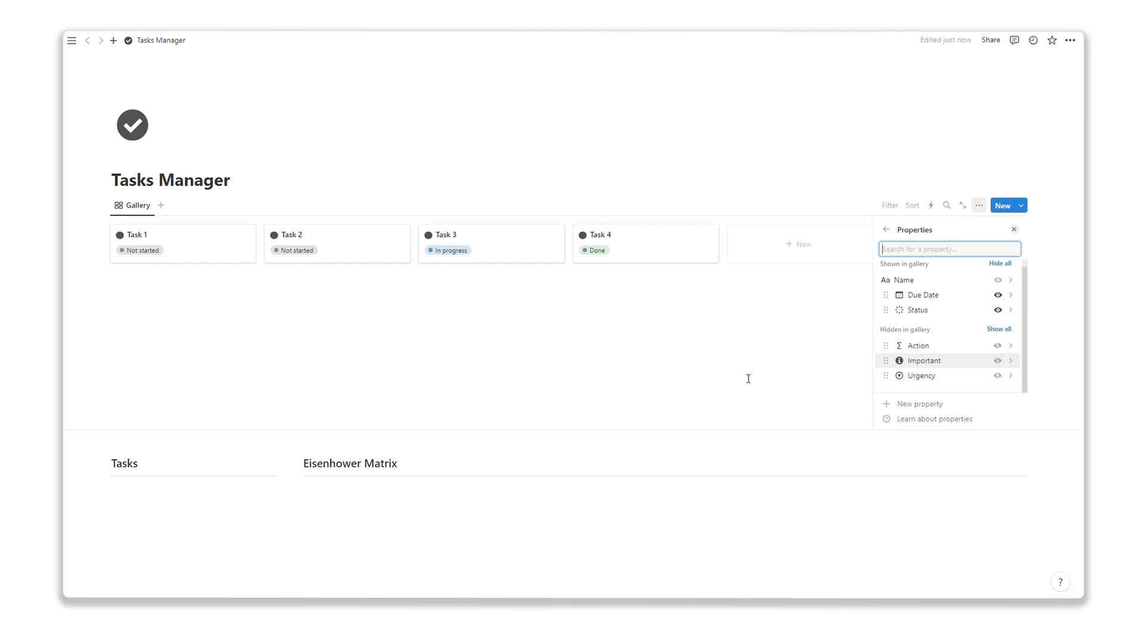
Move the gallery database into the column under the Tasks heading
{"action": "left_click", "coordinate": [105, 206]}
{"action": "left_click", "coordinate": [104, 206]}
{"action": "left_click", "coordinate": [347, 182]}
{"action": "left_click_drag", "start_coordinate": [104, 206], "coordinate": [136, 310]}
Rename the gallery view Today and give it a circled down-arrow icon
{"action": "left_click", "coordinate": [128, 253]}
{"action": "left_click", "coordinate": [209, 291]}
{"action": "left_click", "coordinate": [216, 323]}
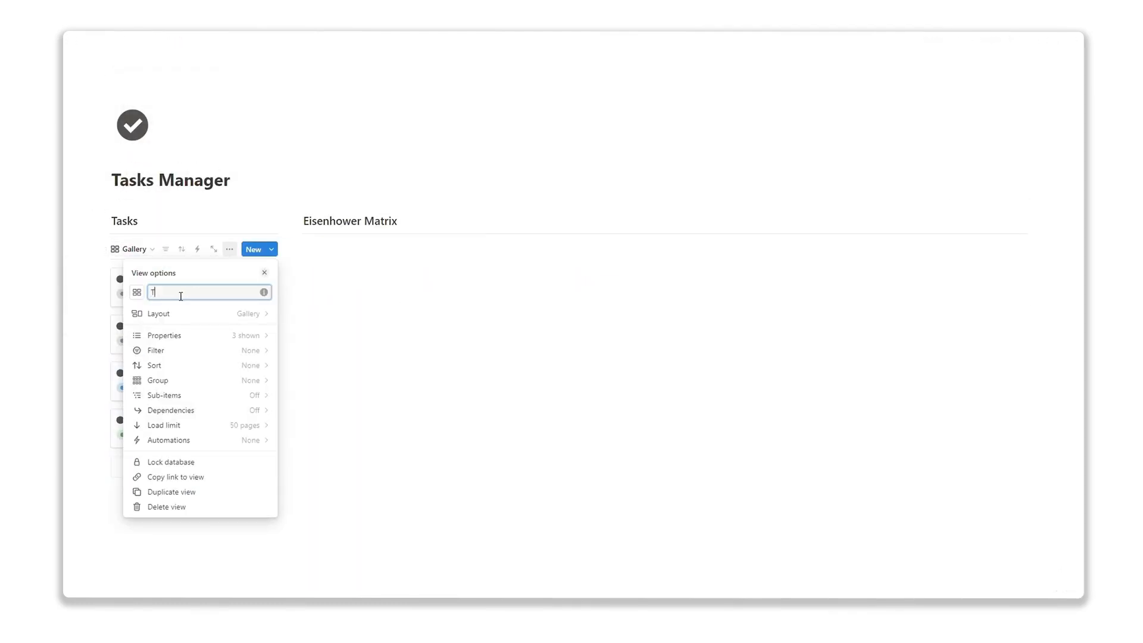
{"action": "left_click", "coordinate": [143, 295]}
{"action": "type", "text": "arr"}
{"action": "left_click", "coordinate": [149, 360]}
{"action": "key", "text": "Escape"}
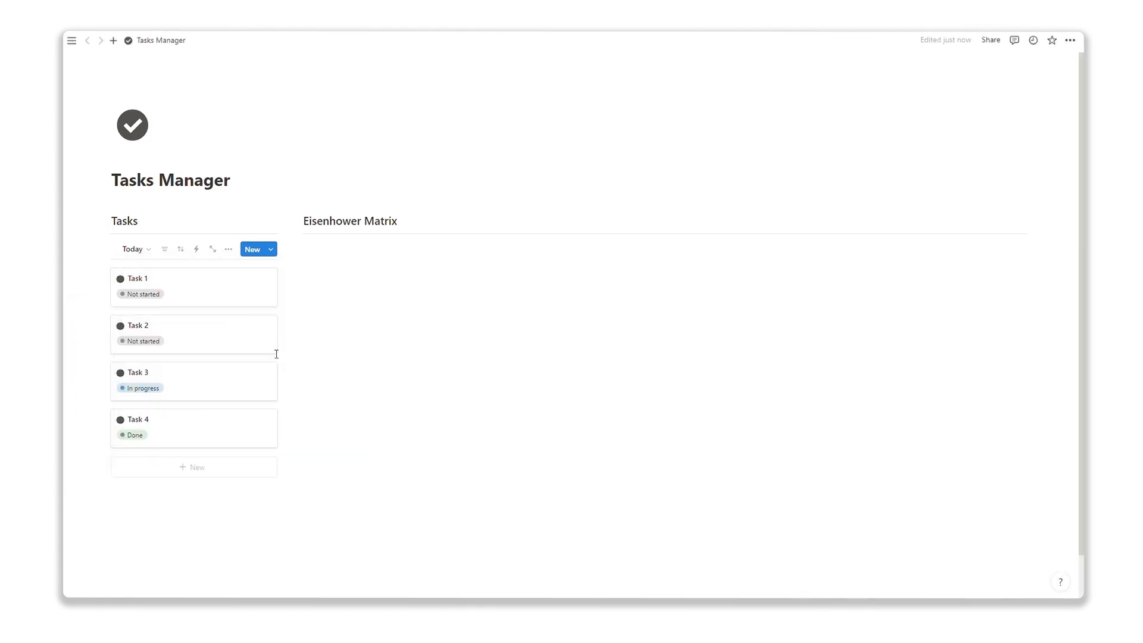
Filter the Today view to tasks whose Due Date is this day, relative to today
{"action": "left_click", "coordinate": [164, 249]}
{"action": "left_click", "coordinate": [128, 324]}
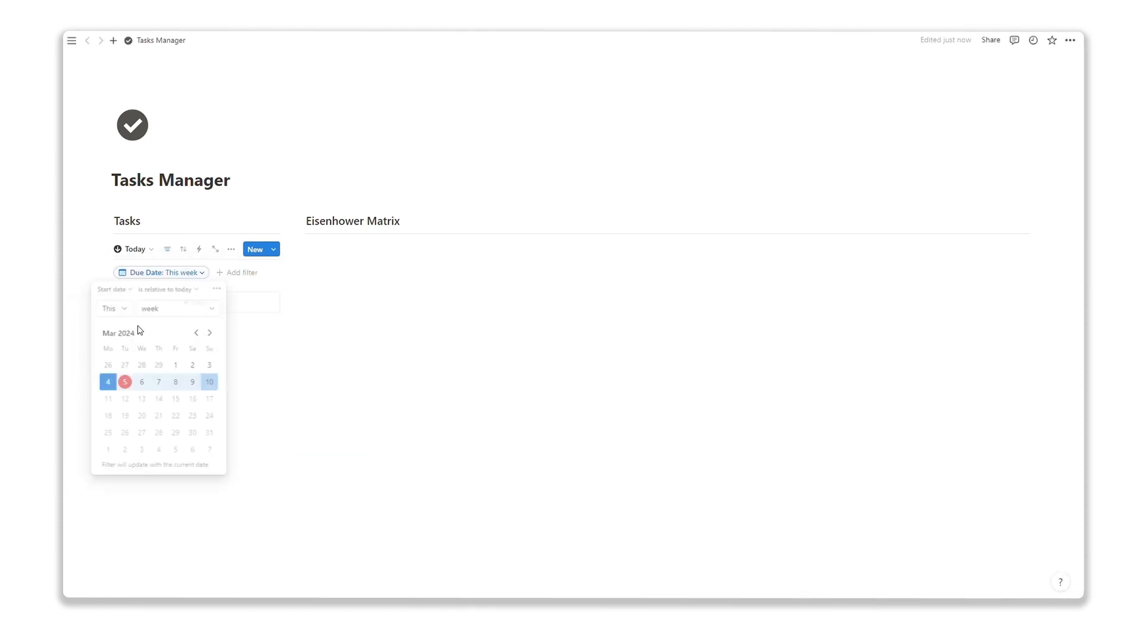
{"action": "left_click", "coordinate": [182, 308]}
{"action": "left_click", "coordinate": [164, 327]}
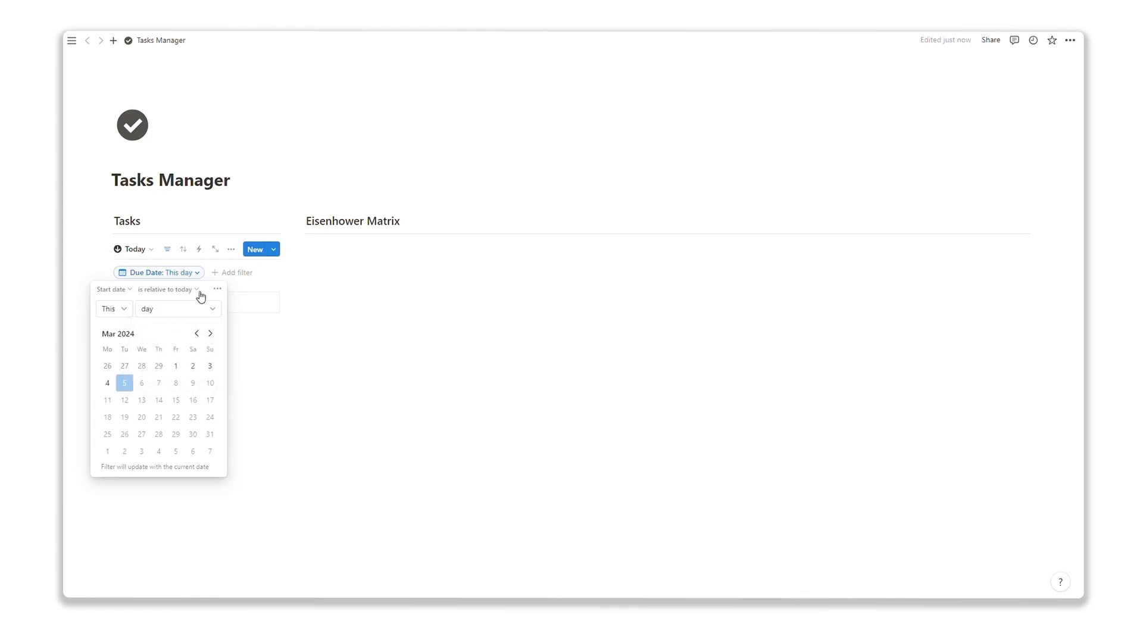
Add a Status filter set to To-do to the Today view and hide the filter bar
{"action": "left_click", "coordinate": [223, 281]}
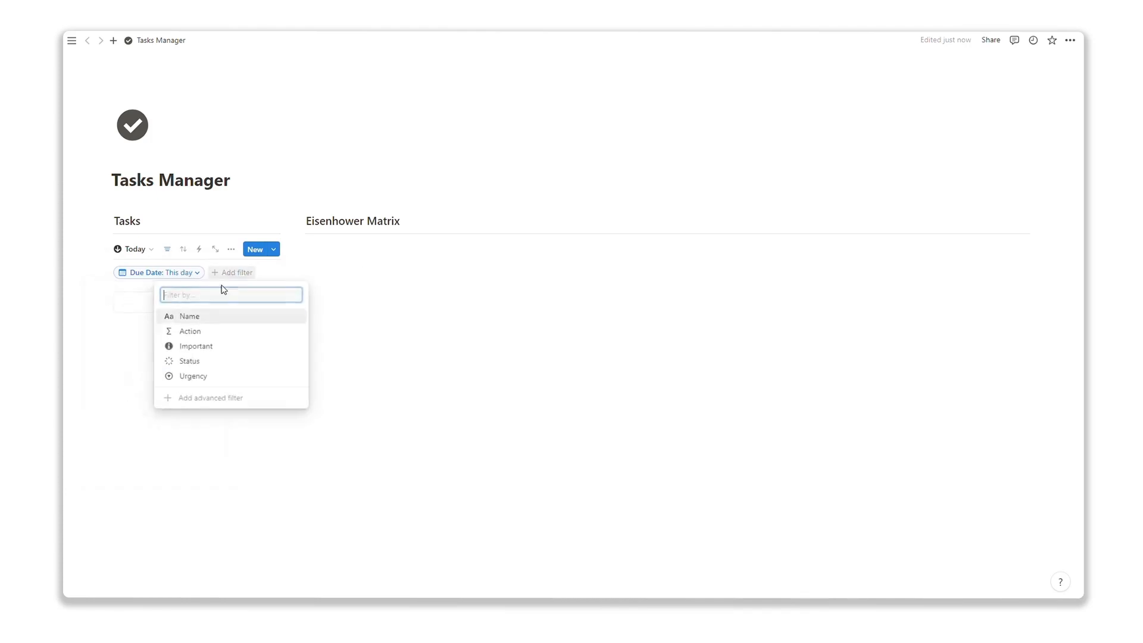
{"action": "left_click", "coordinate": [196, 362]}
{"action": "left_click", "coordinate": [196, 304]}
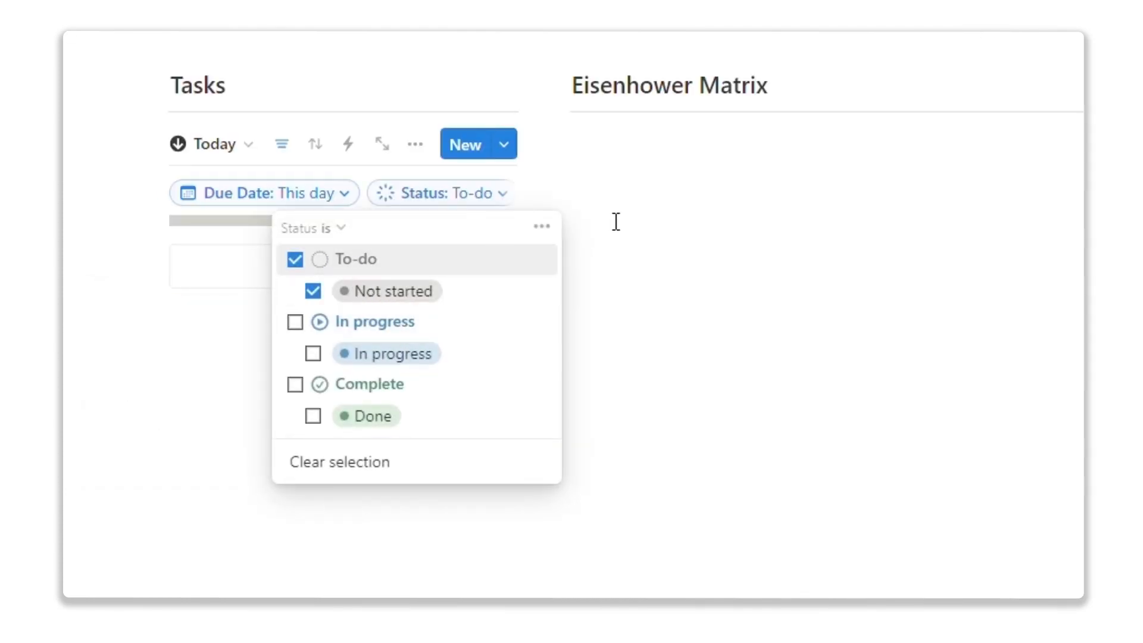
{"action": "left_click", "coordinate": [617, 221]}
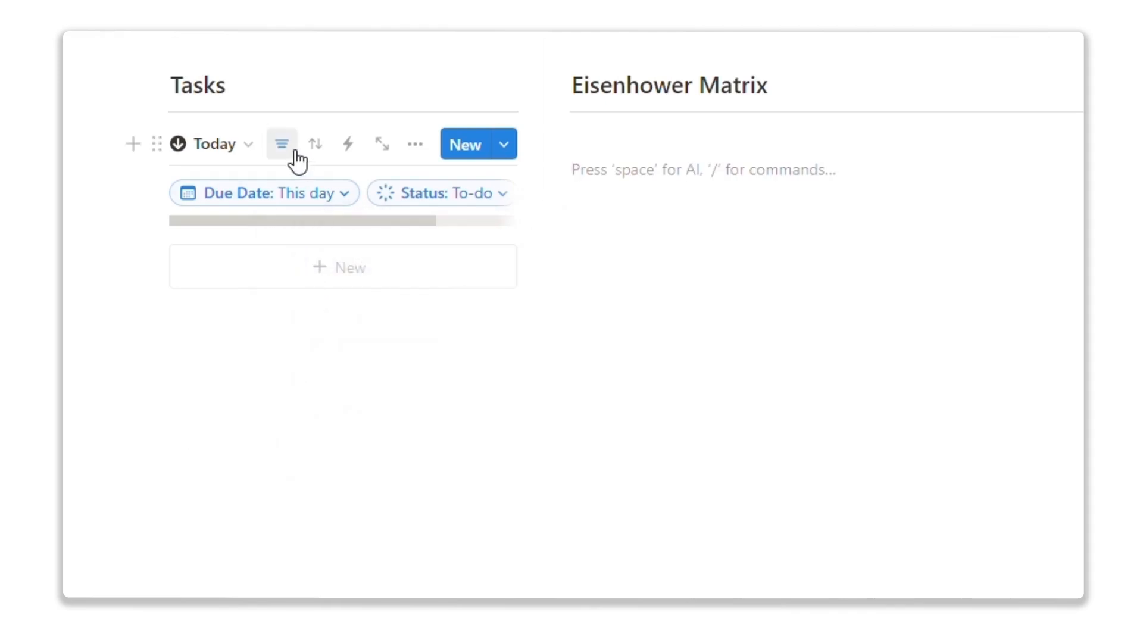
{"action": "left_click", "coordinate": [283, 145]}
{"action": "left_click", "coordinate": [157, 143]}
{"action": "left_click", "coordinate": [543, 93]}
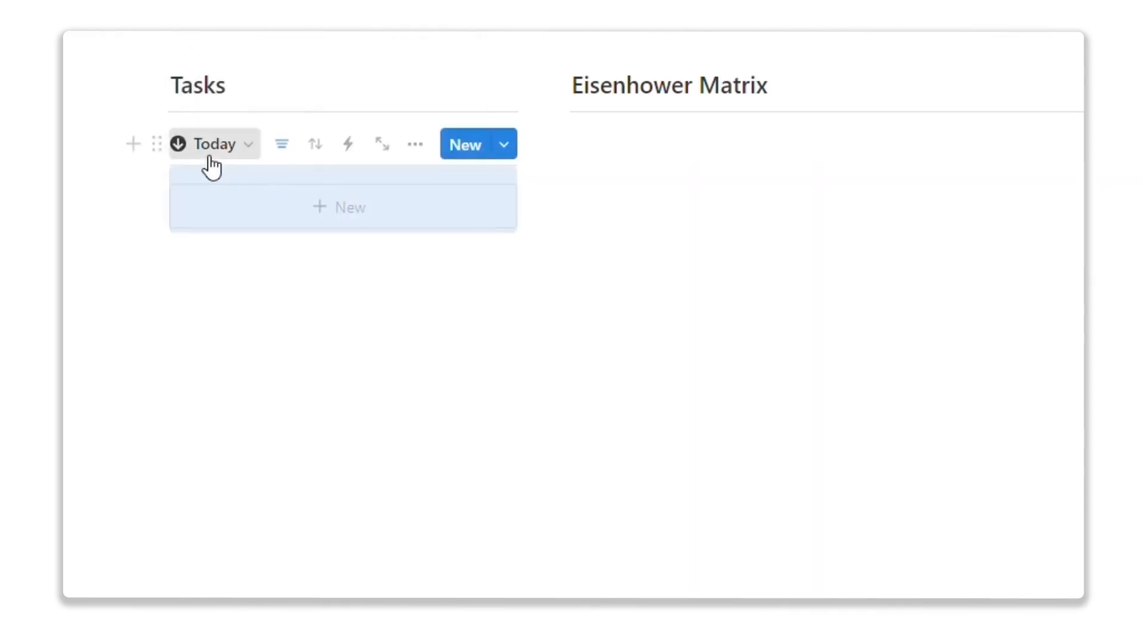
Duplicate the Today view, rename the copy This Week and give it a calendar icon
{"action": "left_click", "coordinate": [211, 146]}
{"action": "left_click", "coordinate": [366, 232]}
{"action": "left_click", "coordinate": [321, 423]}
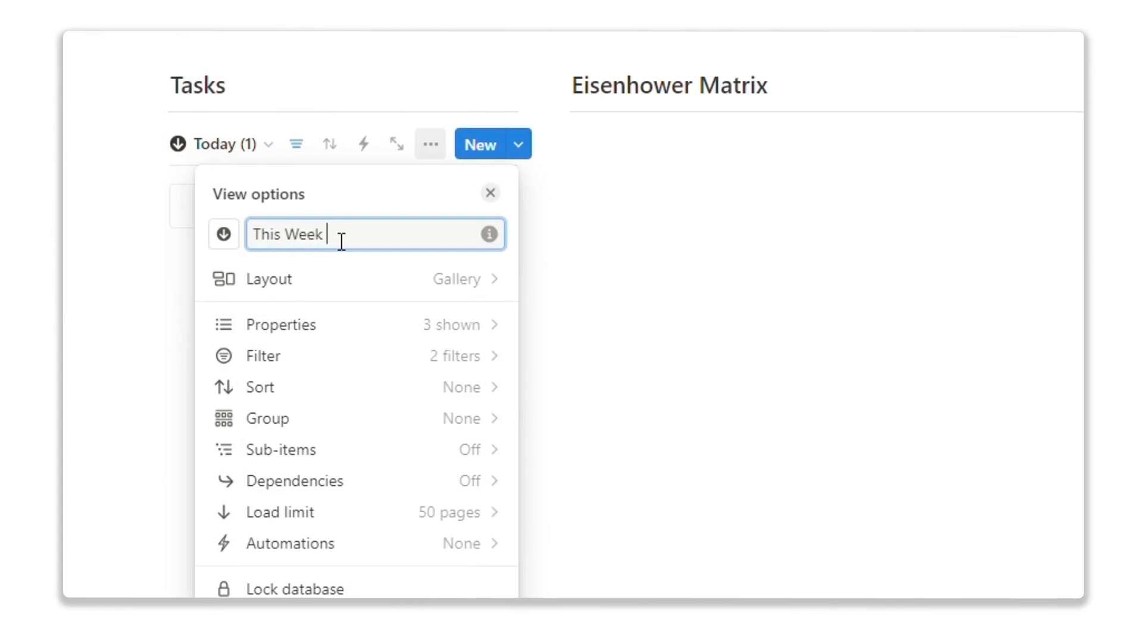
{"action": "left_click", "coordinate": [229, 239]}
{"action": "type", "text": "calen"}
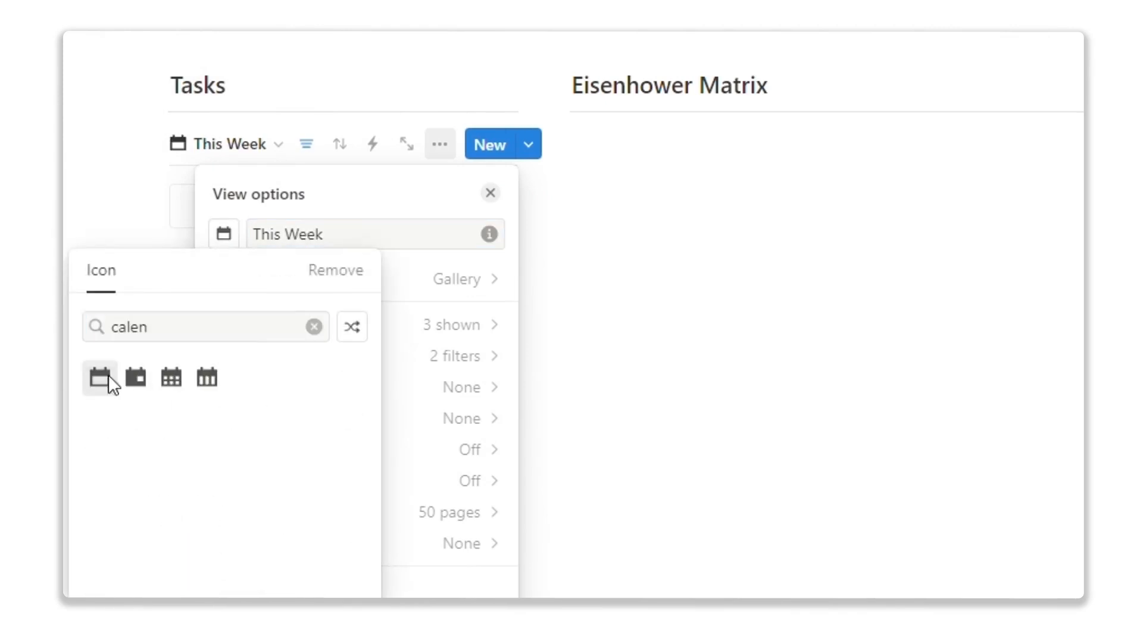
{"action": "left_click", "coordinate": [101, 381]}
{"action": "key", "text": "Escape"}
Change the This Week view's Due Date filter to this week, relative to today
{"action": "left_click", "coordinate": [321, 146]}
{"action": "left_click", "coordinate": [332, 204]}
{"action": "left_click", "coordinate": [298, 275]}
{"action": "left_click", "coordinate": [257, 334]}
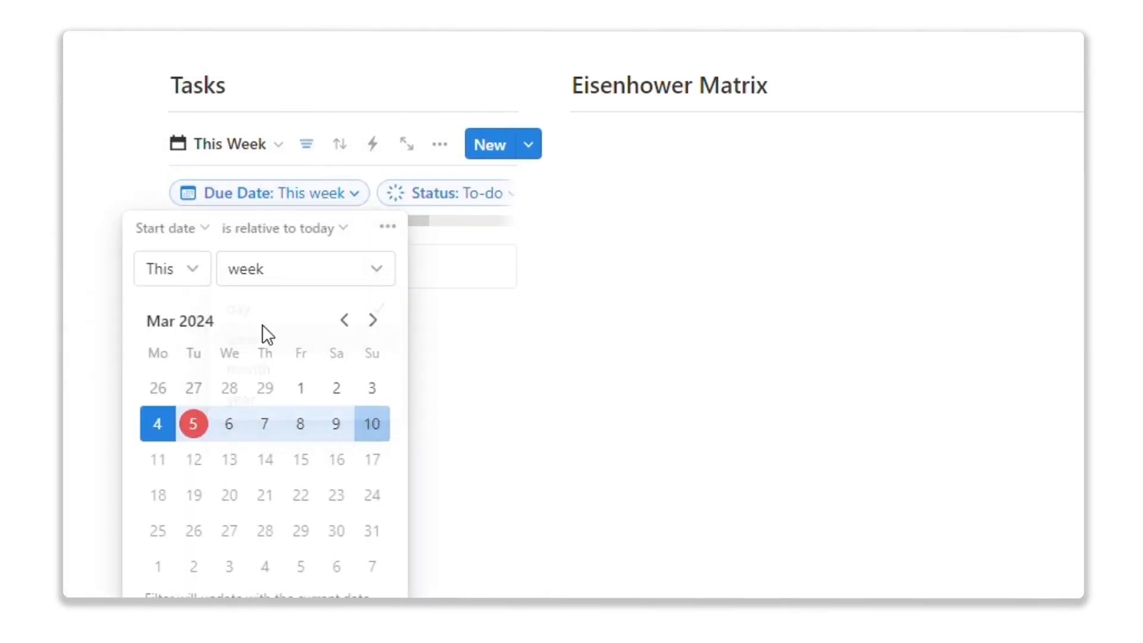
{"action": "key", "text": "Escape"}
{"action": "left_click", "coordinate": [156, 143]}
{"action": "key", "text": "Escape"}
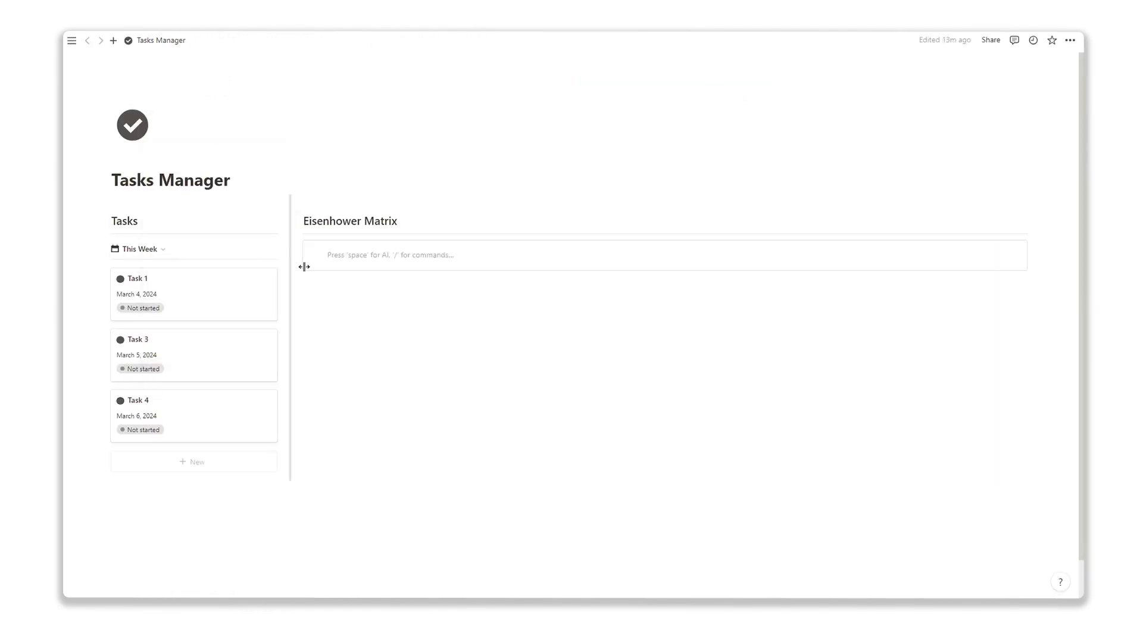
Give the empty callout under Eisenhower Matrix a red background and label it Do it now
{"action": "left_click", "coordinate": [293, 255]}
{"action": "mouse_move", "coordinate": [232, 304]}
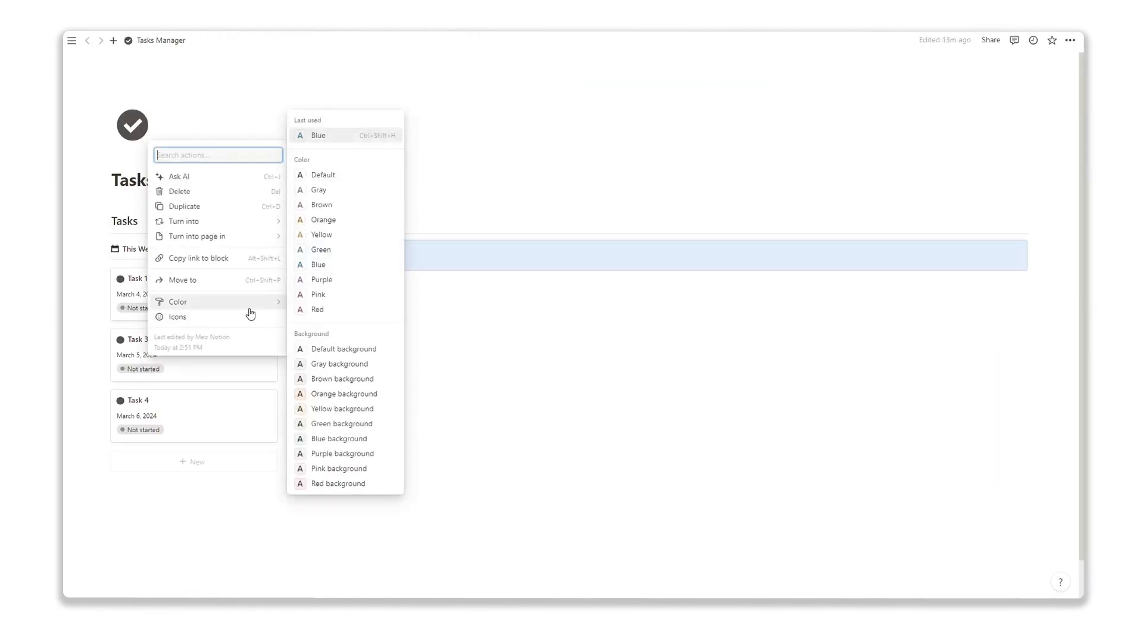
{"action": "left_click", "coordinate": [332, 484]}
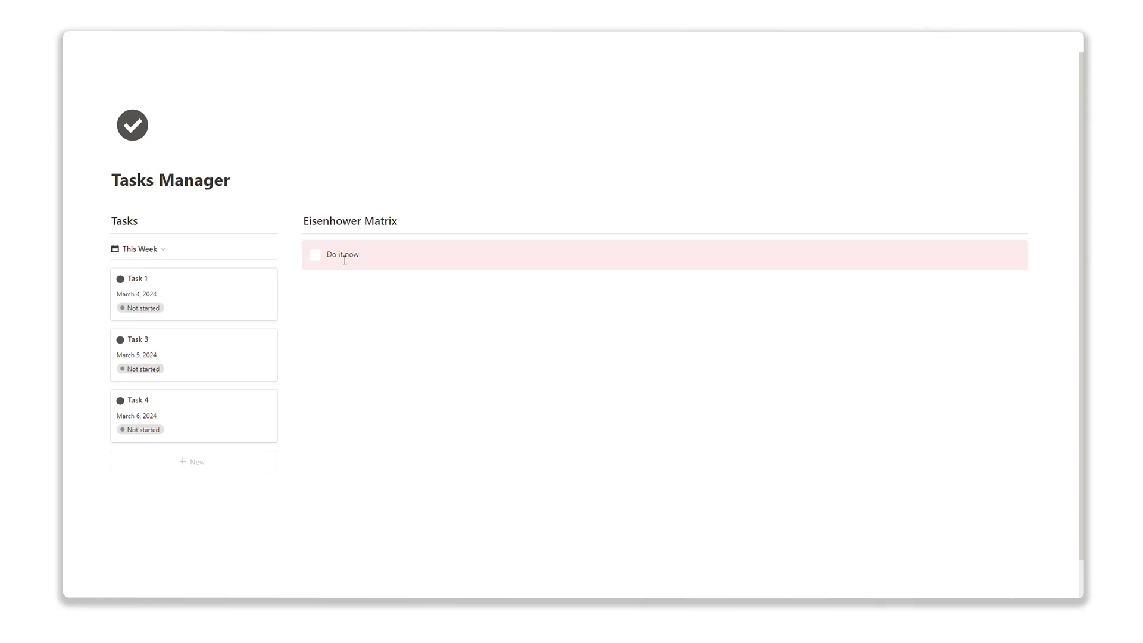
Format the Do it now callout text as bold and red
{"action": "left_click", "coordinate": [561, 233]}
{"action": "left_click", "coordinate": [397, 265]}
{"action": "left_click", "coordinate": [393, 263]}
{"action": "triple_click", "coordinate": [339, 257]}
{"action": "left_click", "coordinate": [475, 234]}
{"action": "key", "text": "Escape"}
Set the Do it now callout's icon to a red fire icon
{"action": "left_click", "coordinate": [315, 255]}
{"action": "left_click", "coordinate": [253, 275]}
{"action": "type", "text": "fire"}
{"action": "left_click", "coordinate": [411, 301]}
{"action": "left_click", "coordinate": [444, 340]}
{"action": "left_click", "coordinate": [221, 325]}
{"action": "triple_click", "coordinate": [337, 262]}
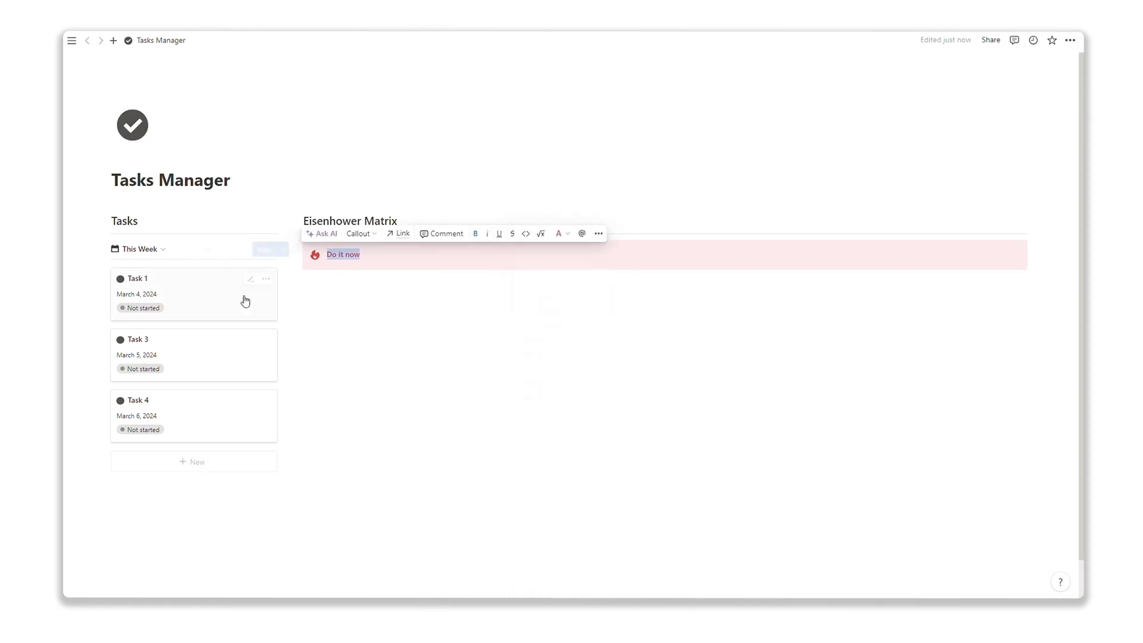
Copy the link of the Tasks database block and paste it inside the Do it now callout as a linked view
{"action": "left_click", "coordinate": [105, 250]}
{"action": "left_click", "coordinate": [149, 230]}
{"action": "left_click", "coordinate": [324, 282]}
{"action": "left_click_drag", "start_coordinate": [298, 282], "coordinate": [349, 269]}
{"action": "left_click", "coordinate": [353, 276]}
{"action": "key", "text": "ctrl+v"}
{"action": "left_click", "coordinate": [768, 291]}
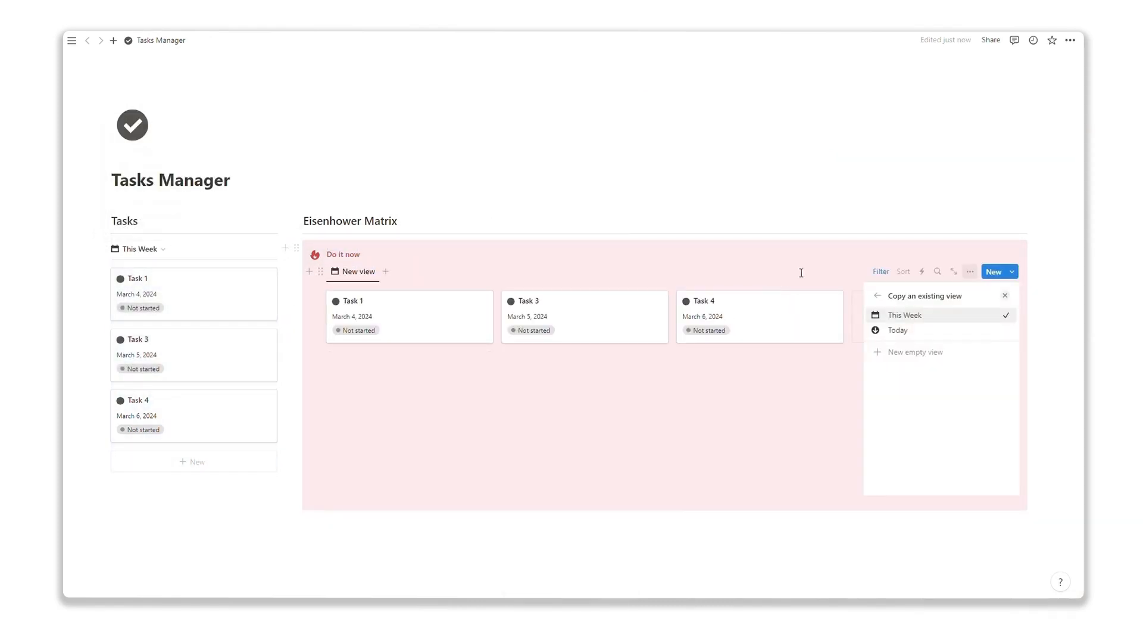
Create a new empty view in the linked database with the List layout, showing the Status property
{"action": "left_click", "coordinate": [915, 352]}
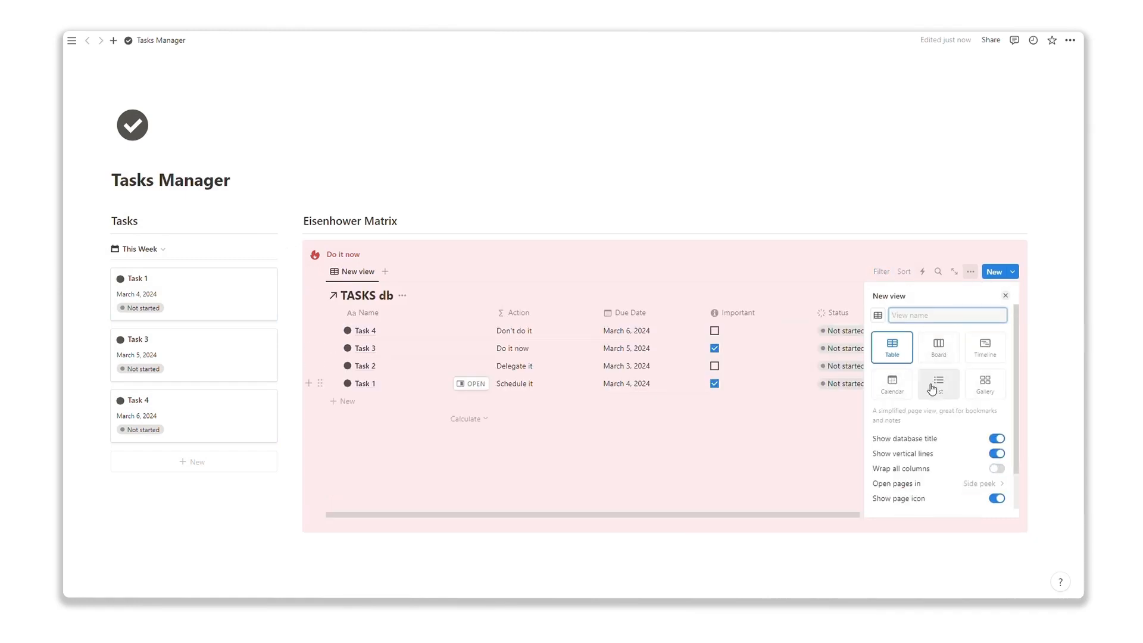
{"action": "left_click", "coordinate": [941, 384]}
{"action": "left_click", "coordinate": [971, 271]}
{"action": "left_click", "coordinate": [950, 374]}
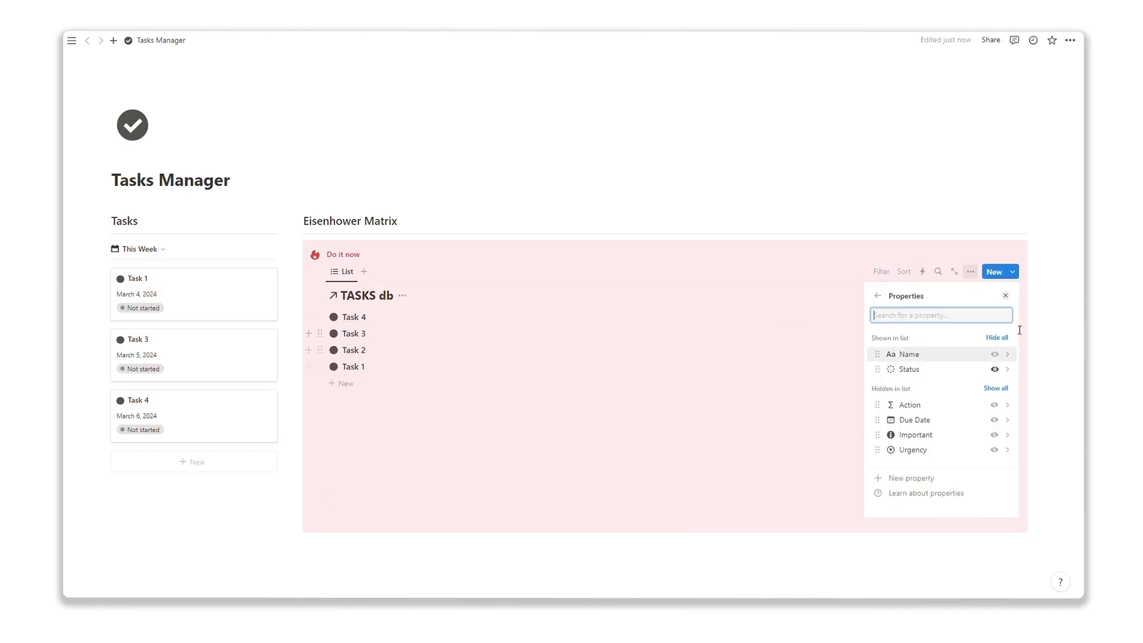
{"action": "left_click", "coordinate": [1057, 308]}
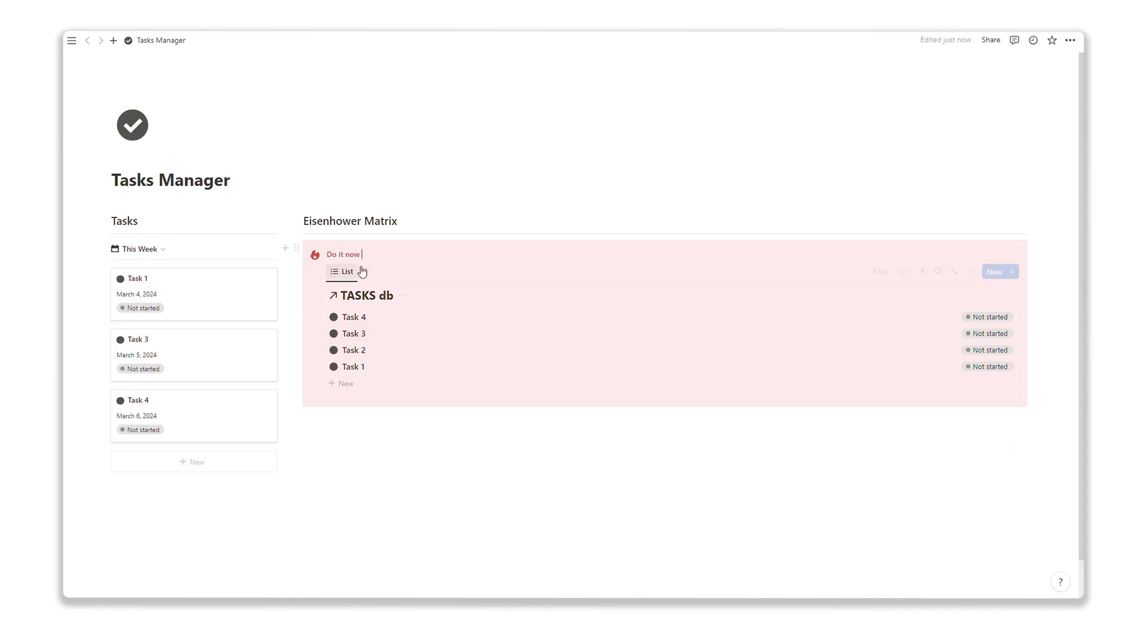
Filter the list to tasks whose Action contains Do it now and hide the database title
{"action": "left_click", "coordinate": [345, 273]}
{"action": "left_click", "coordinate": [884, 274]}
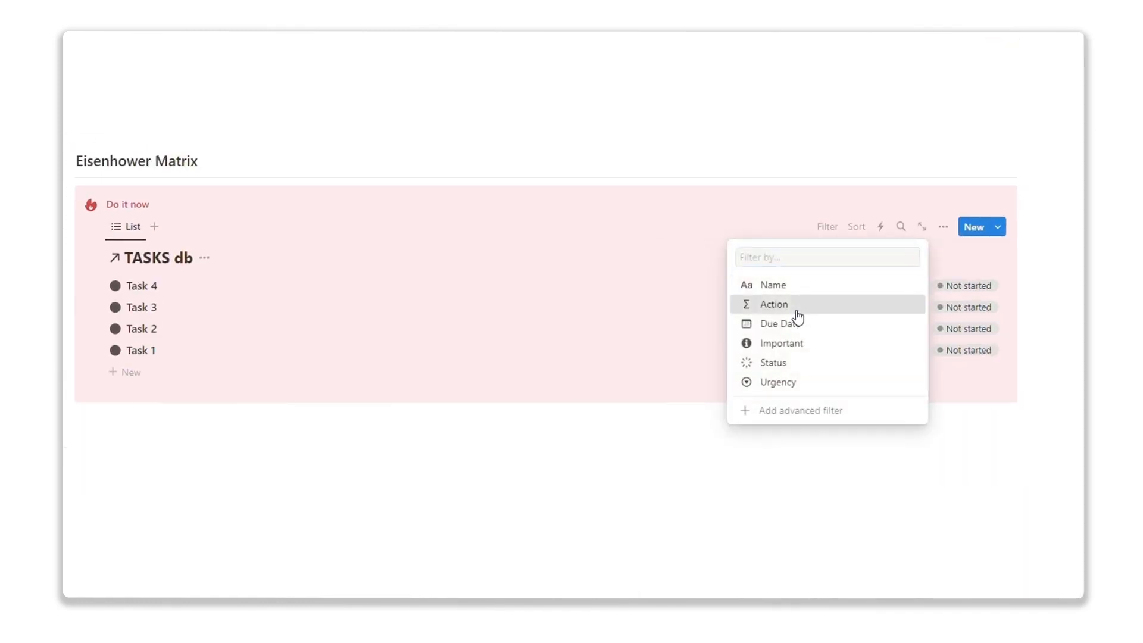
{"action": "left_click", "coordinate": [816, 334]}
{"action": "type", "text": "Do it"}
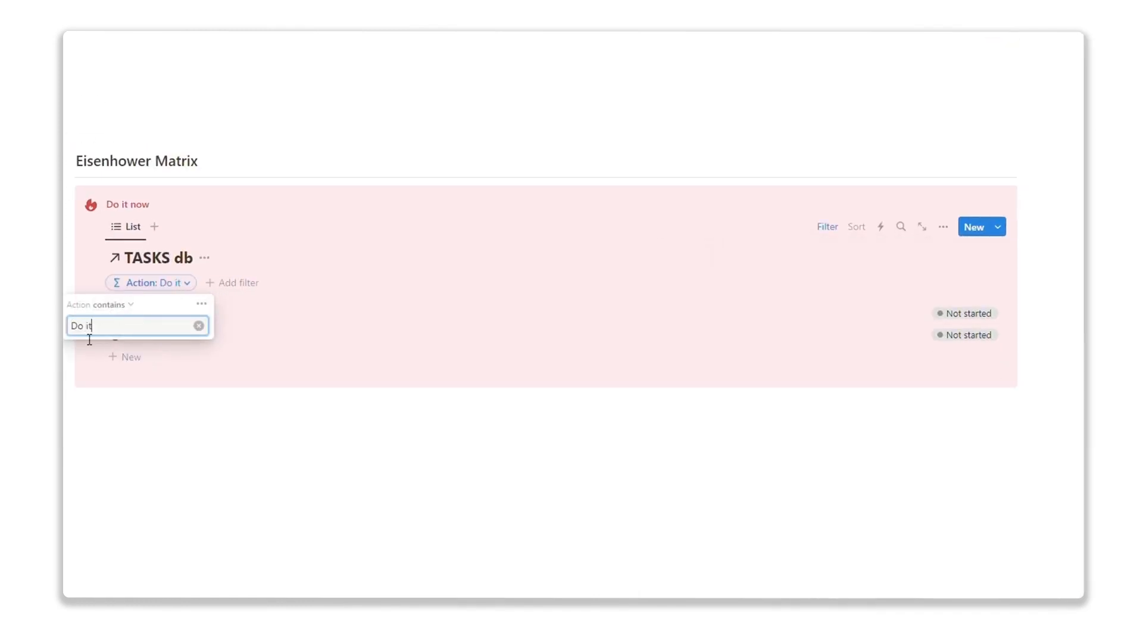
{"action": "type", "text": " now"}
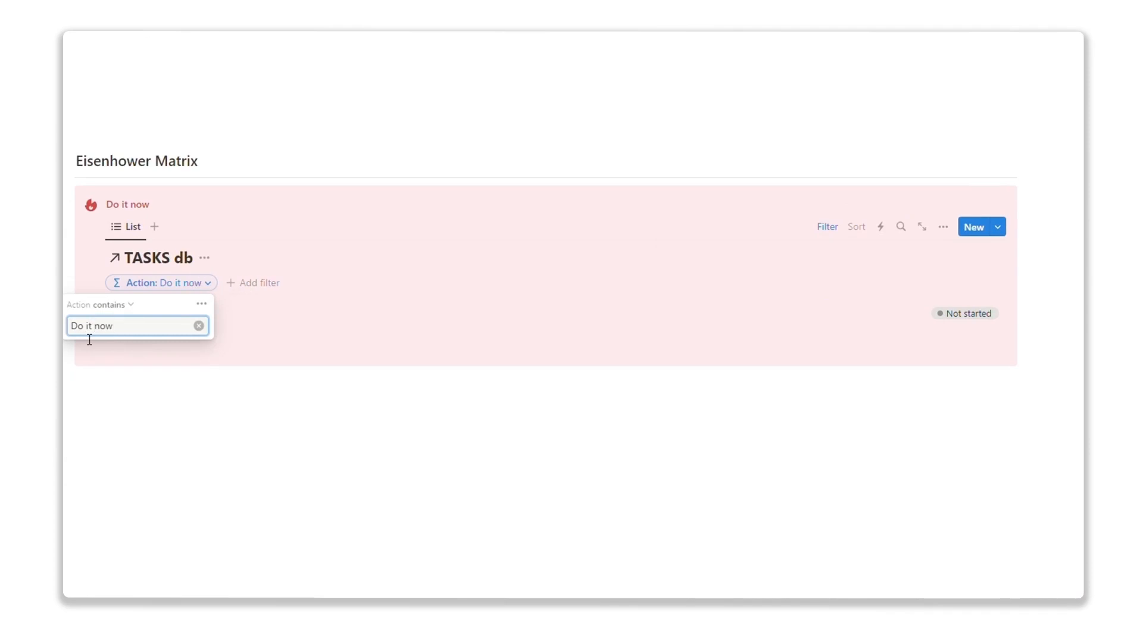
{"action": "left_click", "coordinate": [834, 229]}
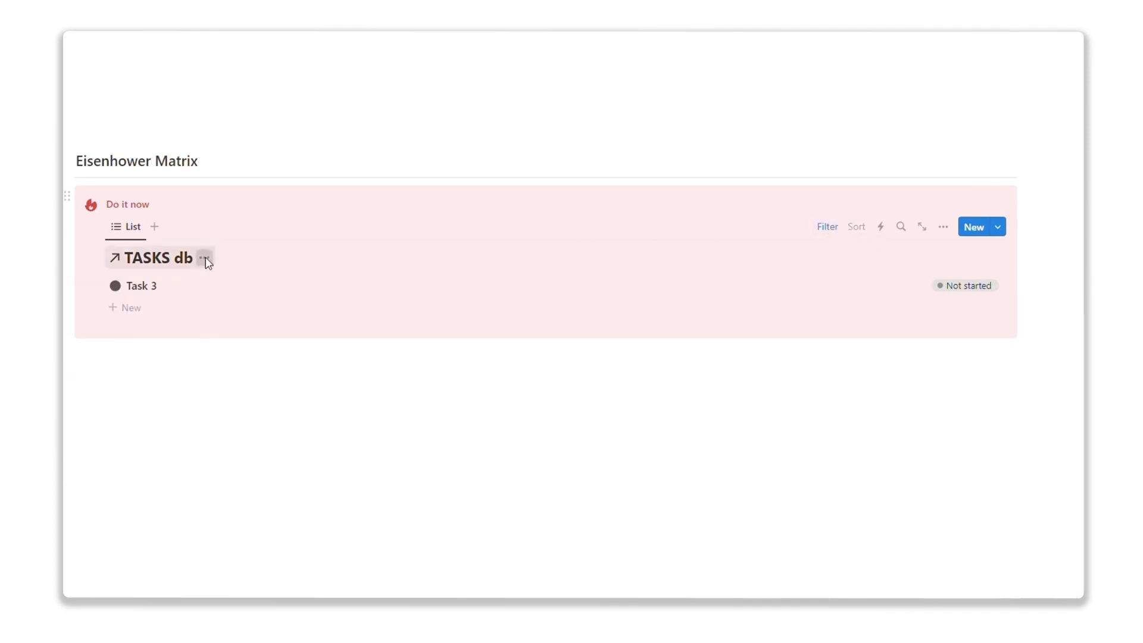
{"action": "left_click", "coordinate": [204, 258]}
{"action": "left_click", "coordinate": [161, 331]}
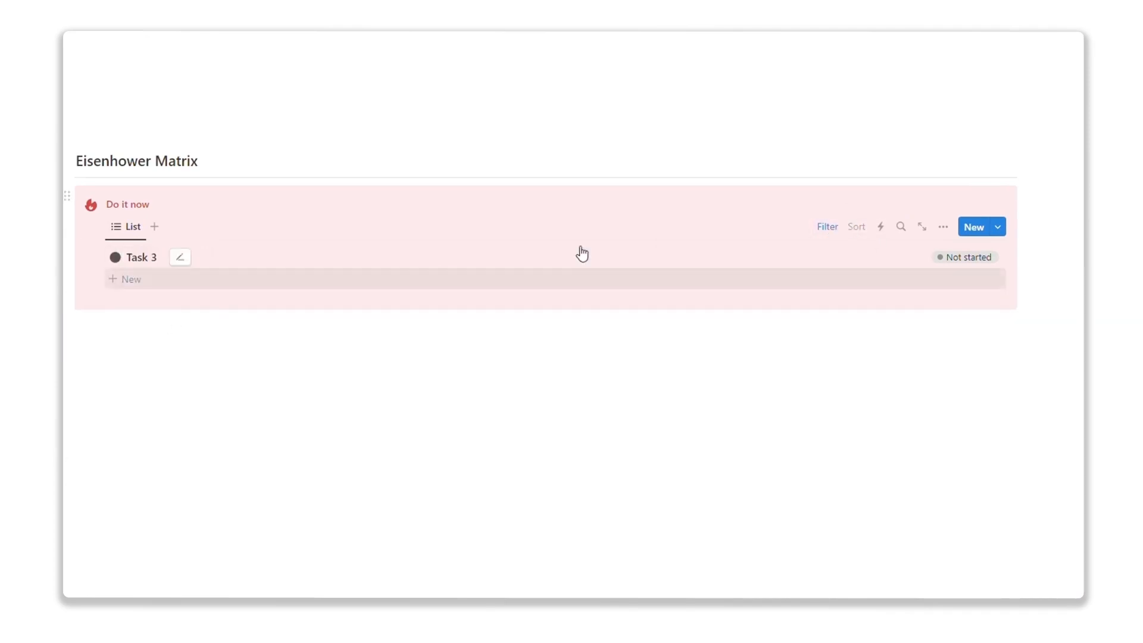
Add a Status filter set to To-do to the Do it now list and hide the filter bar
{"action": "left_click", "coordinate": [827, 226]}
{"action": "left_click", "coordinate": [256, 258]}
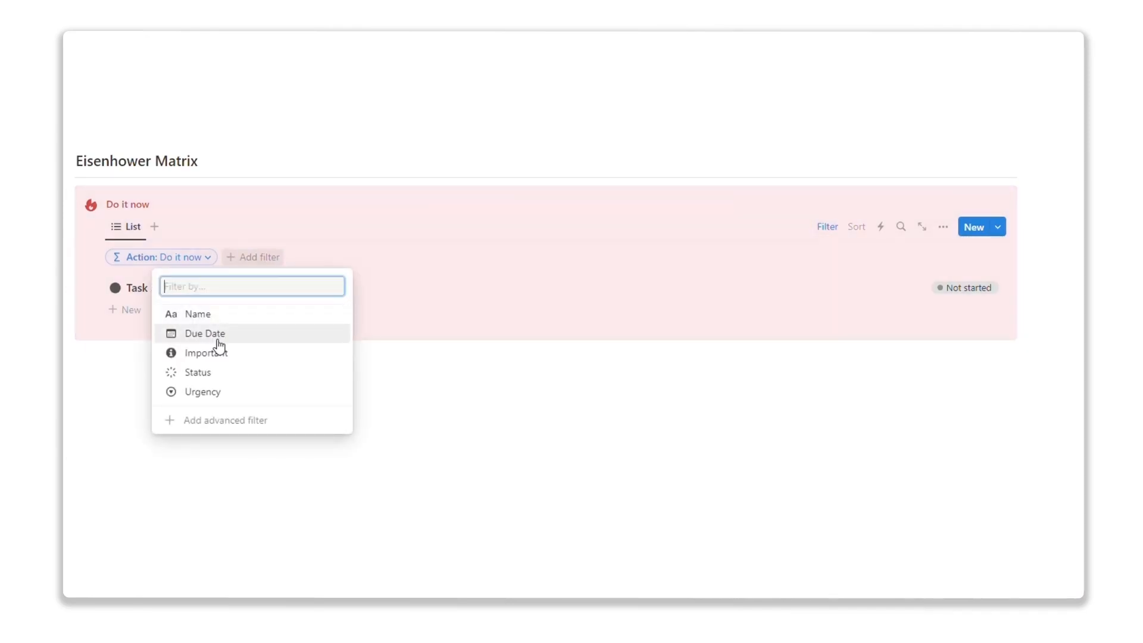
{"action": "left_click", "coordinate": [198, 371]}
{"action": "left_click", "coordinate": [188, 317]}
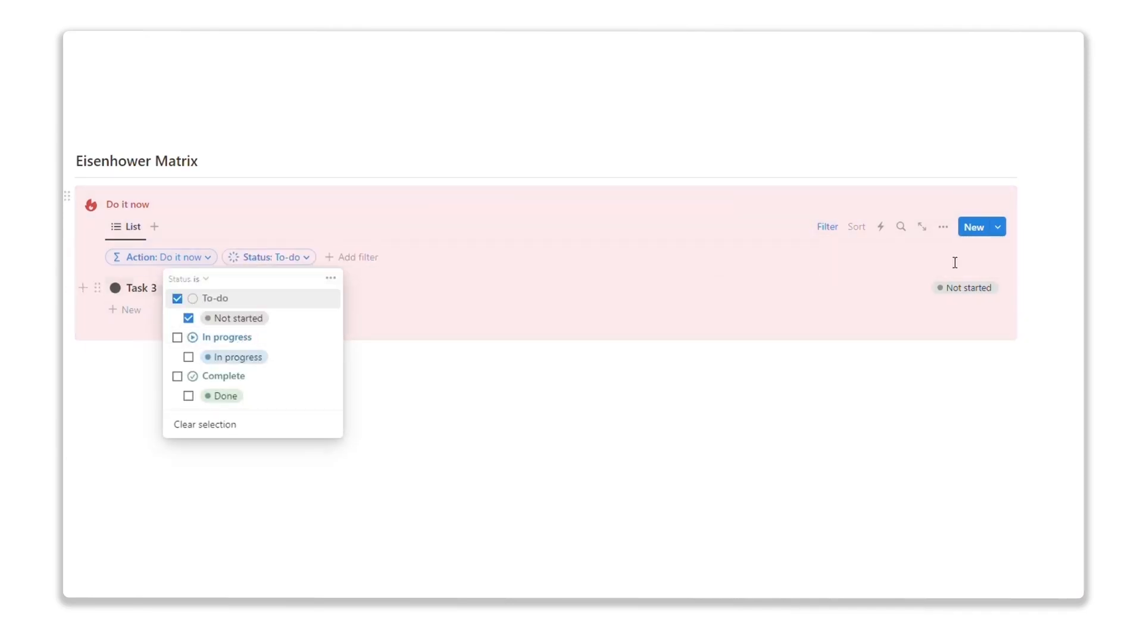
{"action": "left_click", "coordinate": [826, 228]}
Rename the Do it now callout's list view Important & Urgent
{"action": "left_click", "coordinate": [125, 228]}
{"action": "left_click", "coordinate": [365, 308]}
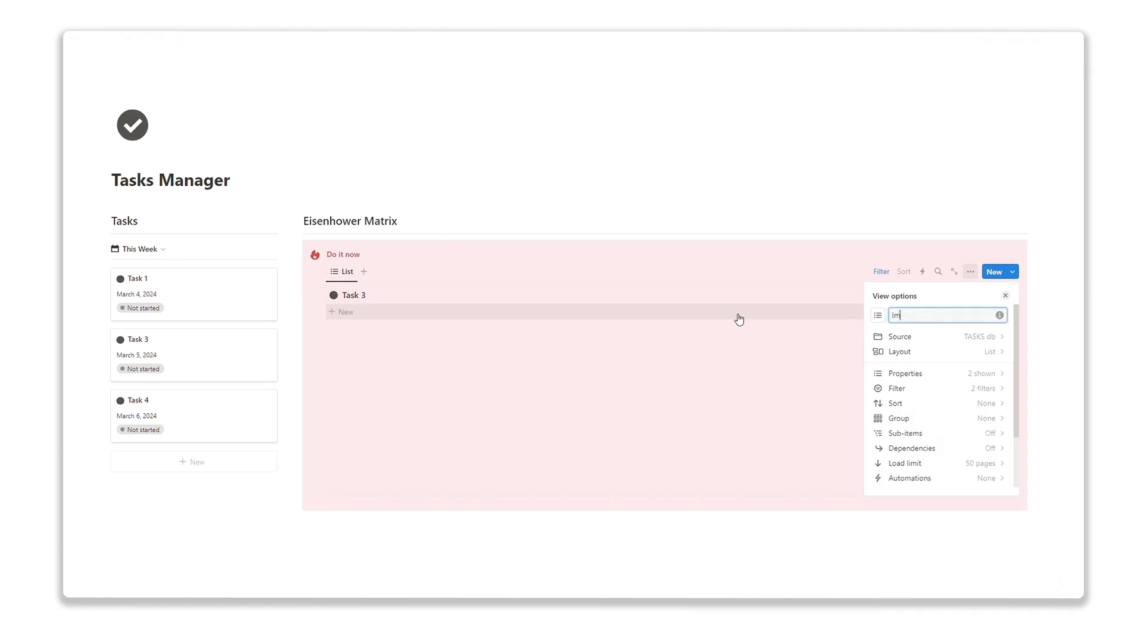
{"action": "type", "text": "Important & urgent"}
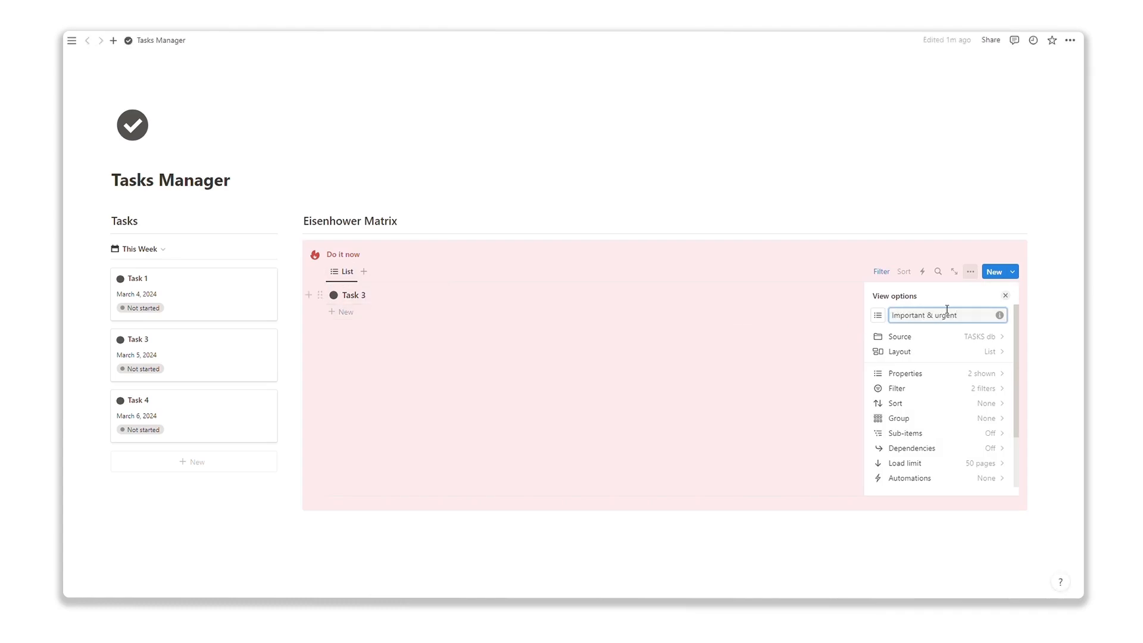
{"action": "left_click", "coordinate": [597, 268]}
Duplicate the Do it now callout and retitle the copy Schedule it
{"action": "left_click", "coordinate": [299, 254]}
{"action": "left_click", "coordinate": [181, 195]}
{"action": "left_click_drag", "start_coordinate": [326, 354], "coordinate": [358, 354]}
{"action": "type", "text": "Schedule"}
Recolor the Schedule it callout's background, text and fire icon purple
{"action": "triple_click", "coordinate": [341, 357]}
{"action": "left_click", "coordinate": [563, 334]}
{"action": "left_click", "coordinate": [562, 560]}
{"action": "left_click", "coordinate": [563, 334]}
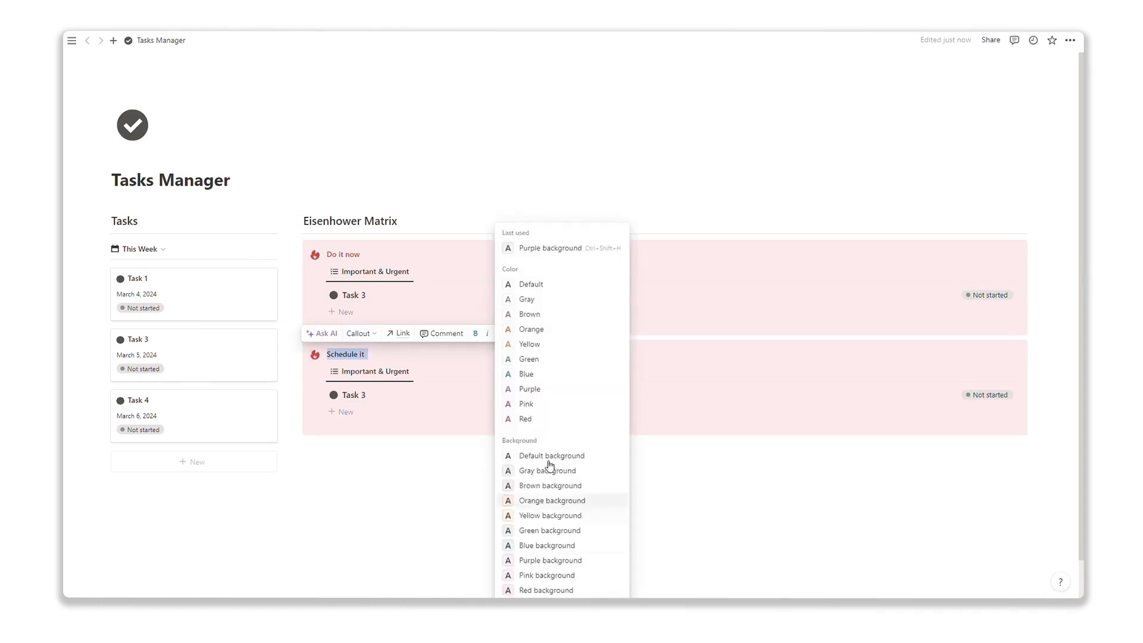
{"action": "left_click", "coordinate": [540, 388]}
{"action": "left_click", "coordinate": [315, 355]}
{"action": "left_click", "coordinate": [410, 399]}
{"action": "left_click", "coordinate": [296, 348]}
{"action": "key", "text": "Escape"}
Set the Schedule it callout's Action filter to contain Schedule it and hide the filter bar
{"action": "left_click", "coordinate": [882, 371]}
{"action": "left_click", "coordinate": [370, 395]}
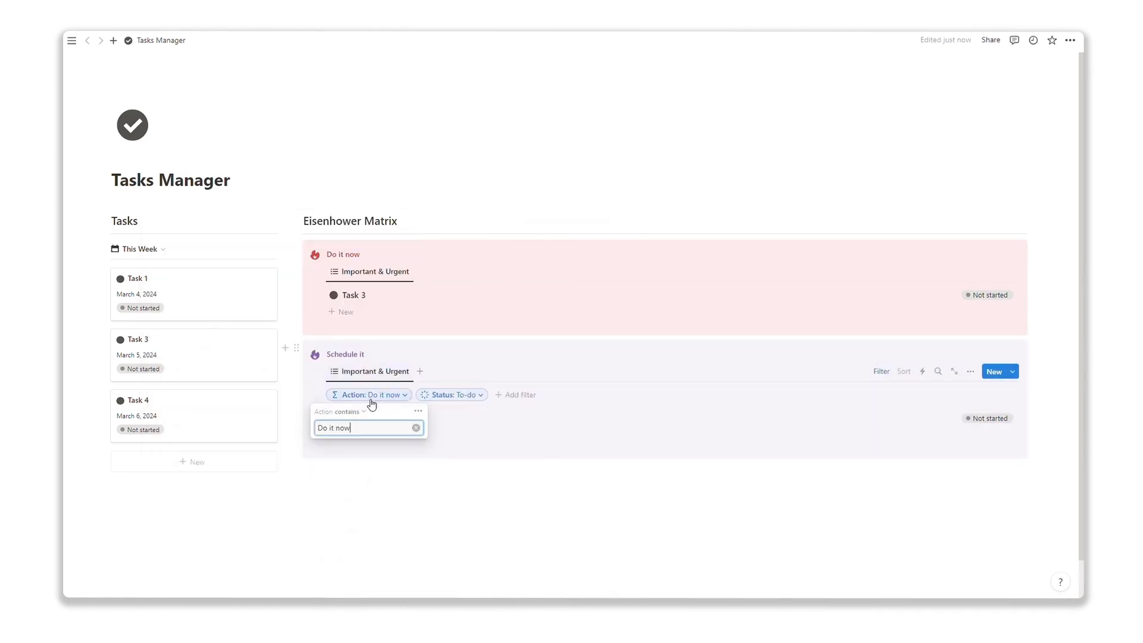
{"action": "left_click_drag", "start_coordinate": [348, 434], "coordinate": [317, 429]}
{"action": "type", "text": "Schedule it"}
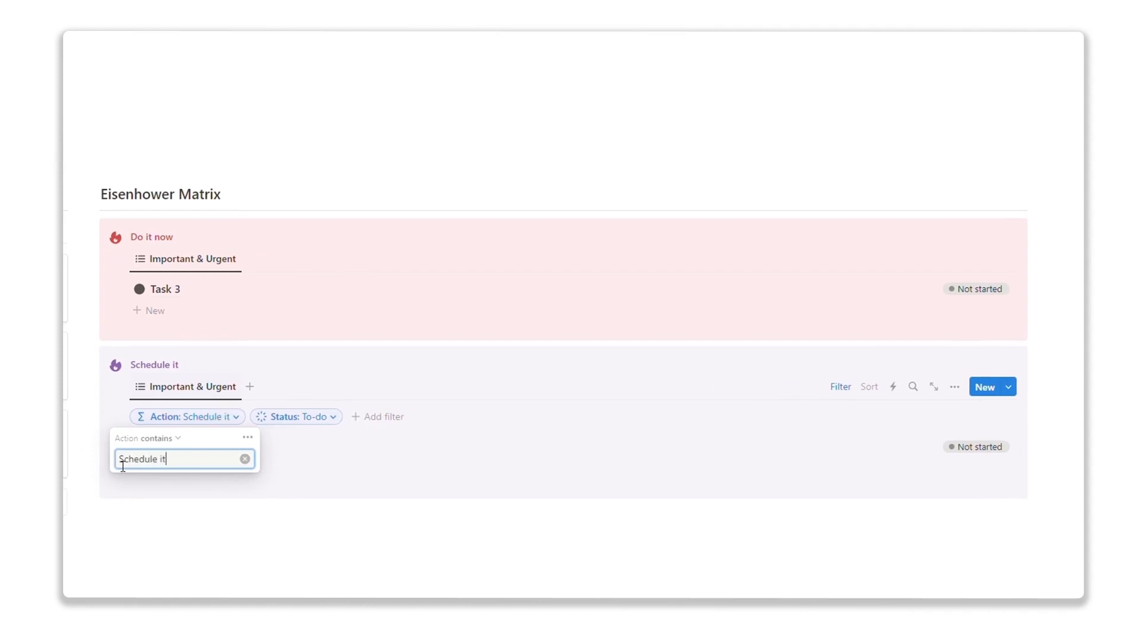
{"action": "left_click", "coordinate": [841, 387]}
{"action": "left_click", "coordinate": [842, 387]}
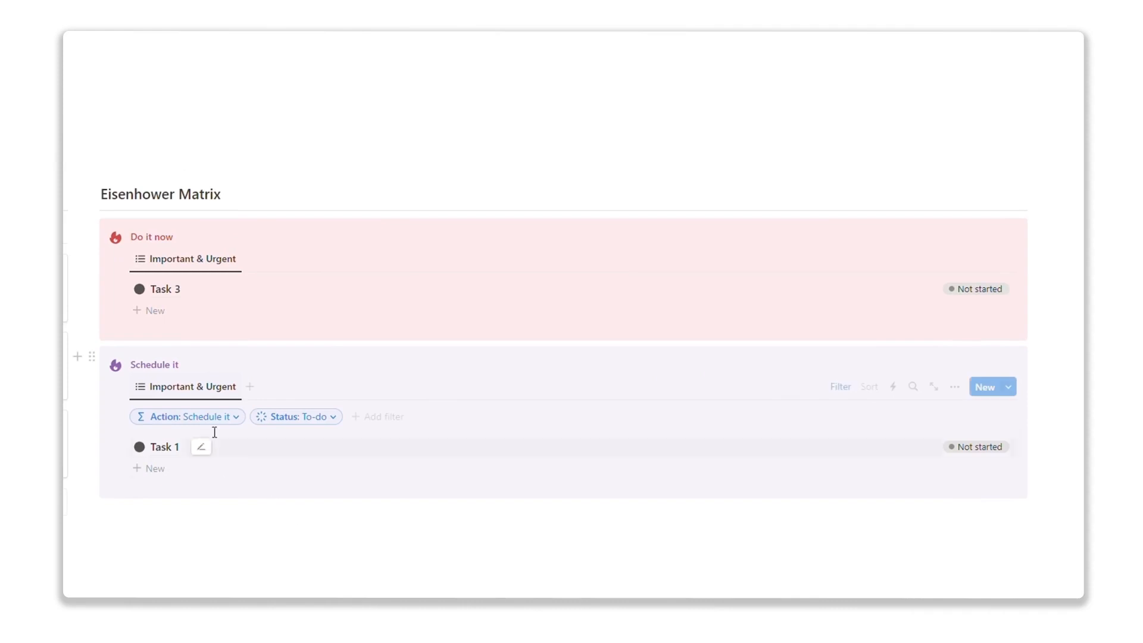
{"action": "left_click", "coordinate": [833, 388]}
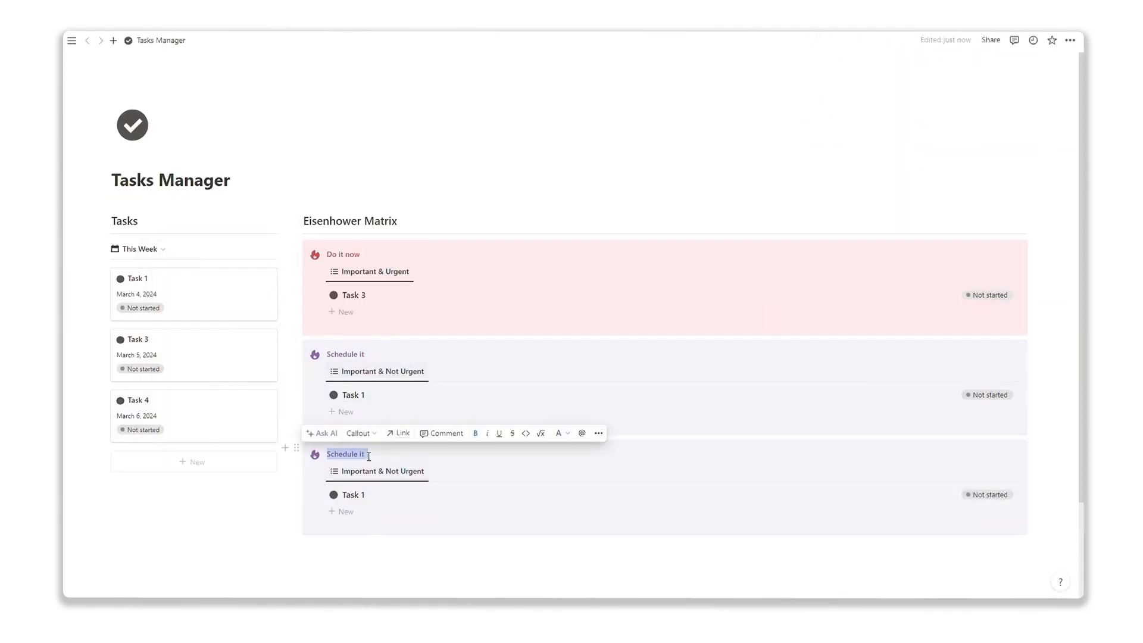
Retitle the duplicated Schedule it callout Delegate it and recolor it green
{"action": "type", "text": "Delegate it"}
{"action": "triple_click", "coordinate": [357, 454]}
{"action": "left_click", "coordinate": [559, 433]}
{"action": "left_click", "coordinate": [546, 354]}
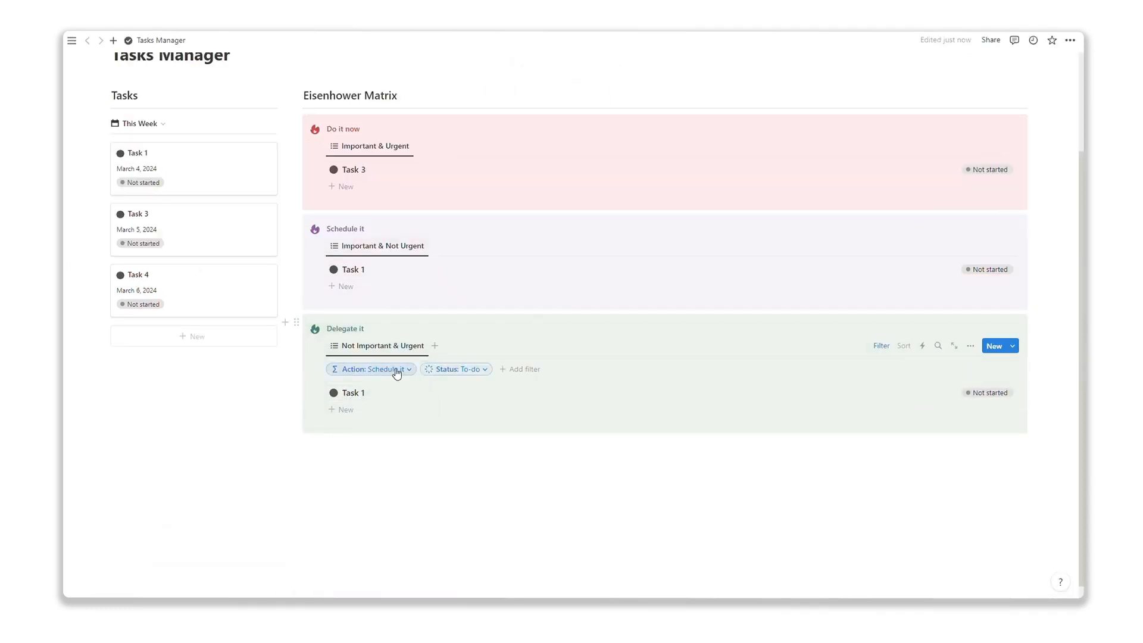
Set the Delegate it callout's Action filter to contain Delegate it and hide the filter bar
{"action": "left_click", "coordinate": [360, 369]}
{"action": "key", "text": "BackSpace"}
{"action": "type", "text": "Delegate it"}
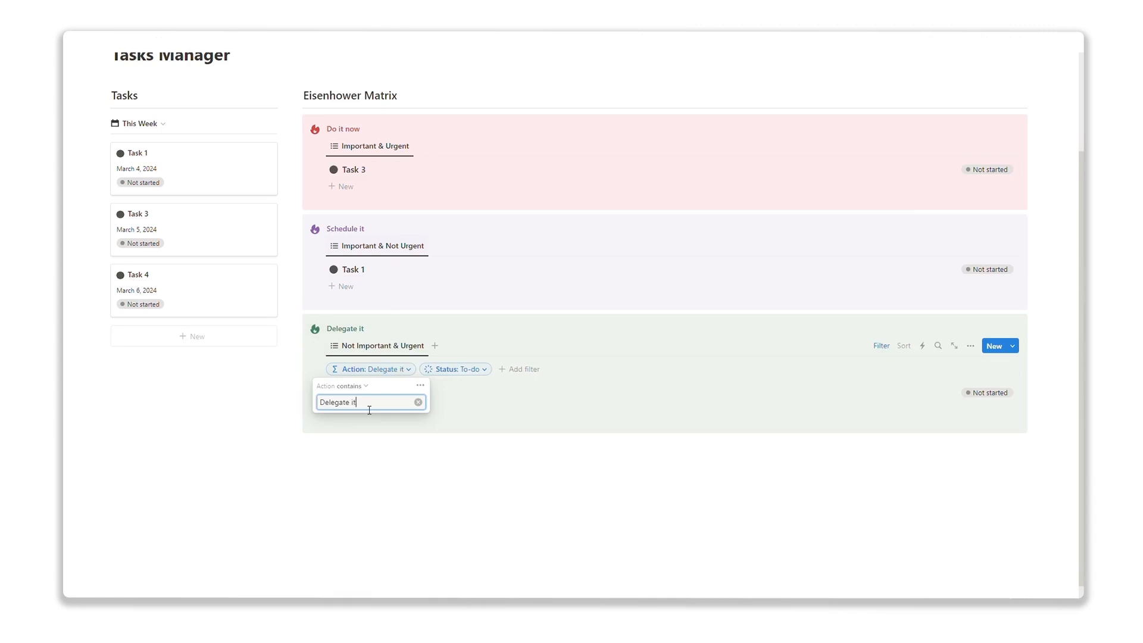
{"action": "left_click", "coordinate": [885, 349]}
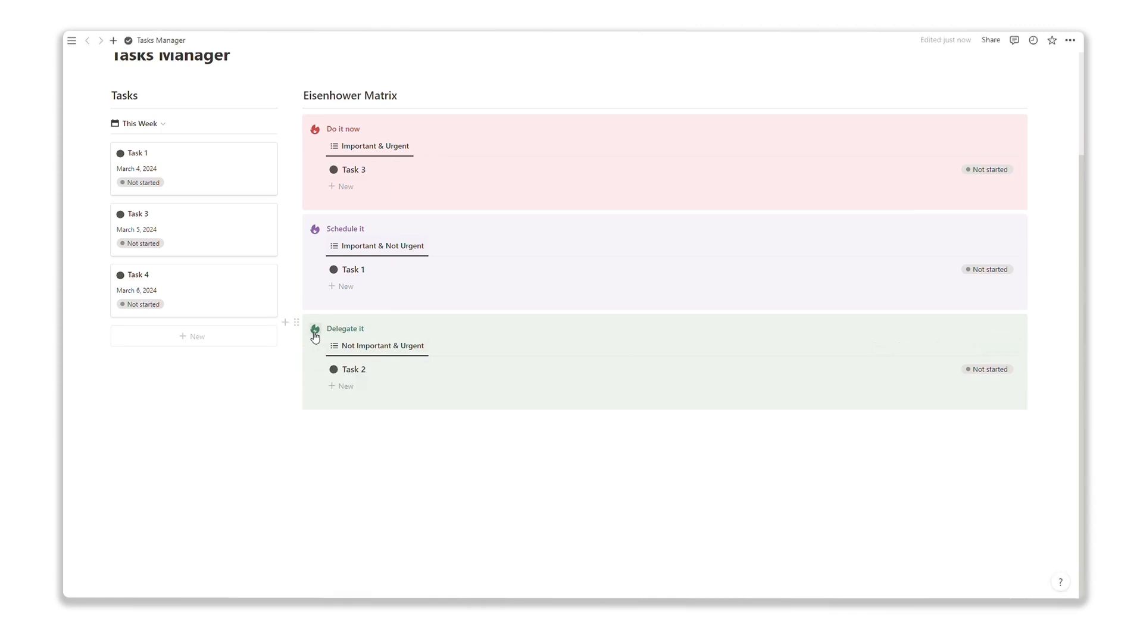
Duplicate the Delegate it callout and retitle the copy Don't do it
{"action": "left_click", "coordinate": [296, 322]}
{"action": "left_click", "coordinate": [178, 257]}
{"action": "left_click", "coordinate": [819, 459]}
{"action": "mouse_move", "coordinate": [327, 429]}
{"action": "left_mouse_down"}
{"action": "mouse_move", "coordinate": [365, 432]}
{"action": "mouse_move", "coordinate": [327, 430]}
{"action": "left_mouse_up"}
Give the Don't do it callout a gray background with dark text and a dark fire icon
{"action": "left_click", "coordinate": [563, 409]}
{"action": "left_click", "coordinate": [315, 429]}
{"action": "left_click", "coordinate": [409, 267]}
{"action": "left_click", "coordinate": [380, 286]}
{"action": "left_click", "coordinate": [296, 422]}
{"action": "left_click", "coordinate": [328, 470]}
Filter the Don't do it callout's list to tasks with the Action Don't do it and hide the filter bar
{"action": "left_click", "coordinate": [370, 469]}
{"action": "left_click_drag", "start_coordinate": [357, 507], "coordinate": [321, 509]}
{"action": "type", "text": "Don't"}
{"action": "left_click", "coordinate": [883, 448]}
{"action": "left_click", "coordinate": [883, 446]}
Rename the Don't do it callout's list view Not Important & Not Urgent
{"action": "scroll", "coordinate": [893, 443], "scroll_direction": "down", "scroll_amount": 2}
{"action": "left_click", "coordinate": [970, 346]}
{"action": "left_click", "coordinate": [958, 392]}
{"action": "type", "text": "Not"}
{"action": "left_click", "coordinate": [628, 386]}
{"action": "scroll", "coordinate": [891, 411], "scroll_direction": "up", "scroll_amount": 2}
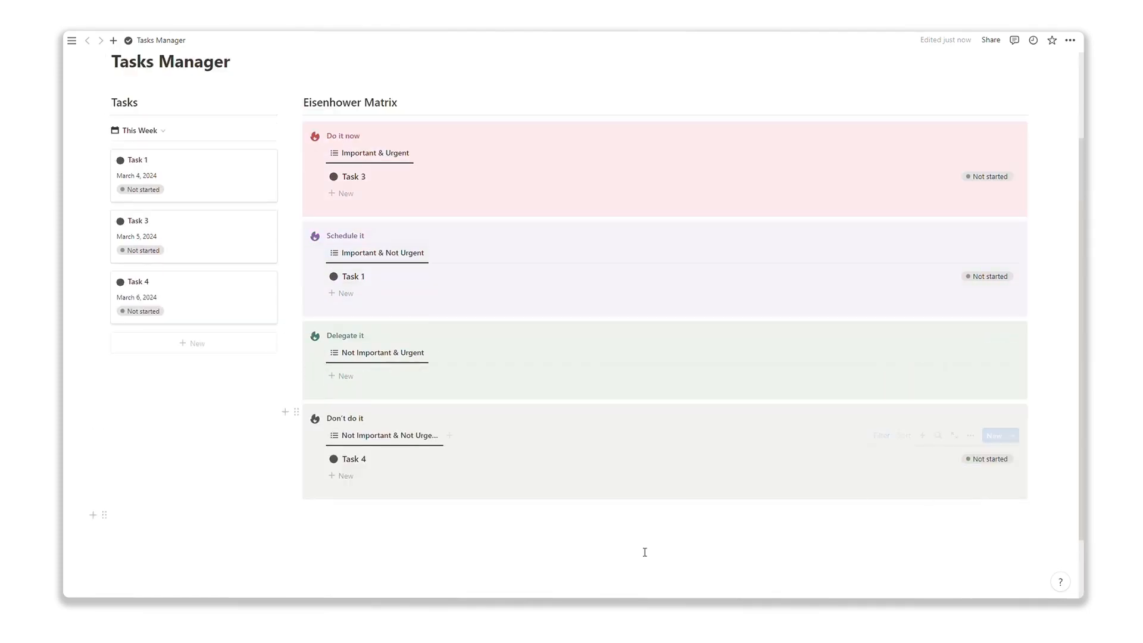
Switch the Tasks gallery to the Today view and add a new task card
{"action": "scroll", "coordinate": [161, 436], "scroll_direction": "up", "scroll_amount": 2}
{"action": "left_click", "coordinate": [138, 237]}
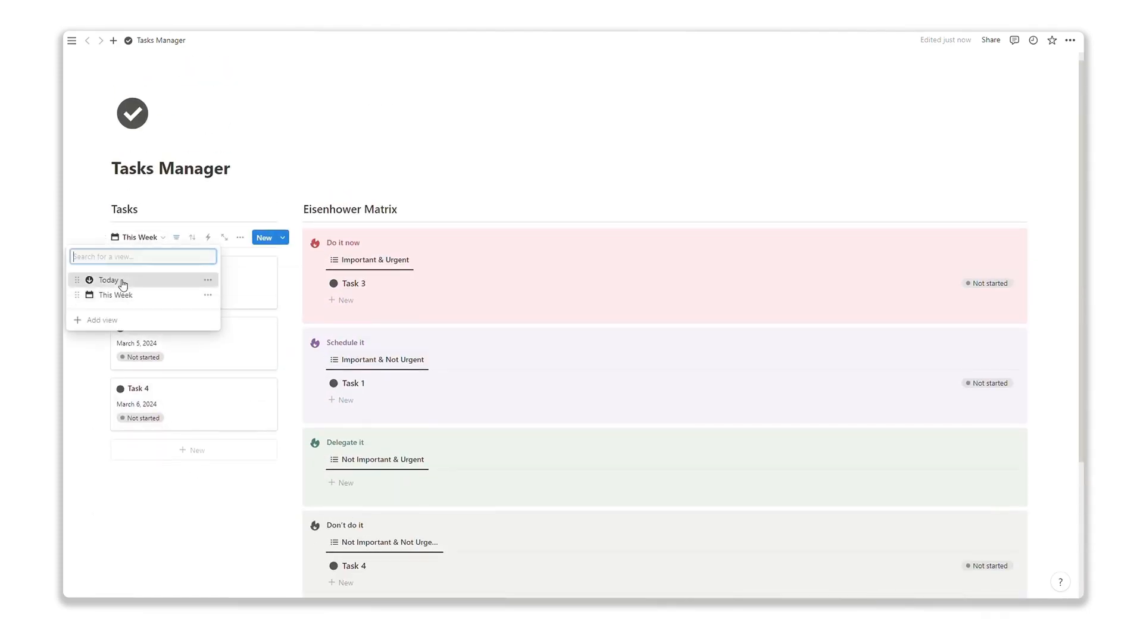
{"action": "left_click", "coordinate": [117, 282]}
{"action": "left_click", "coordinate": [164, 330]}
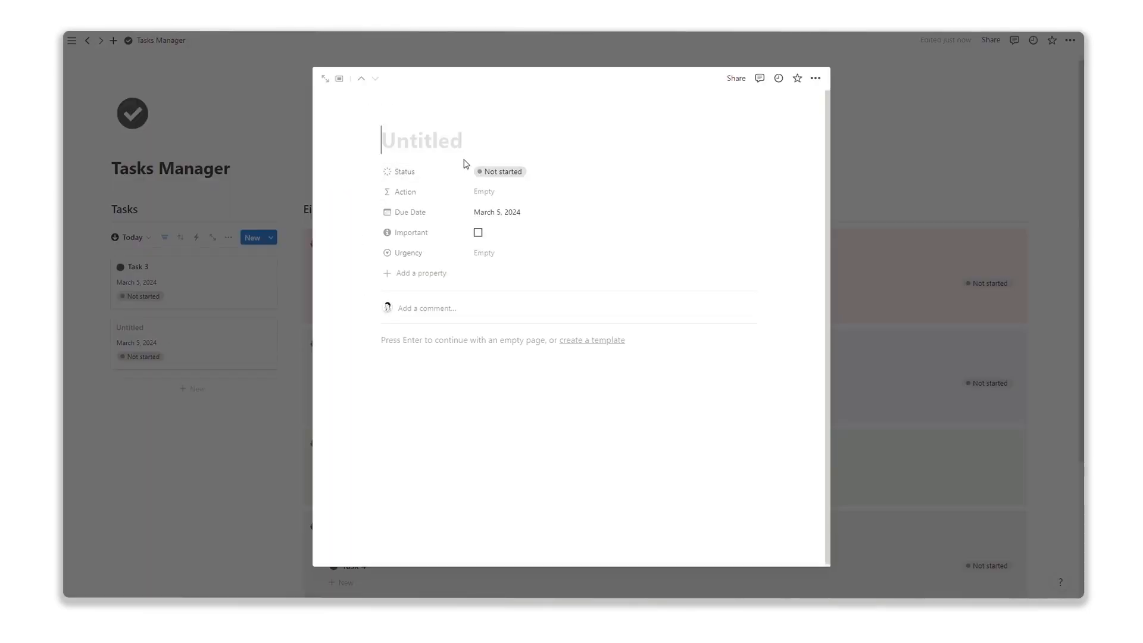
Name the new task Task X, mark it as Important, choose its Urgency and close its page
{"action": "left_click", "coordinate": [480, 234]}
{"action": "left_click", "coordinate": [490, 253]}
{"action": "left_click", "coordinate": [484, 306]}
{"action": "left_click", "coordinate": [202, 457]}
Set Task X's Status to Done in the Schedule it list
{"action": "scroll", "coordinate": [203, 457], "scroll_direction": "down", "scroll_amount": 3}
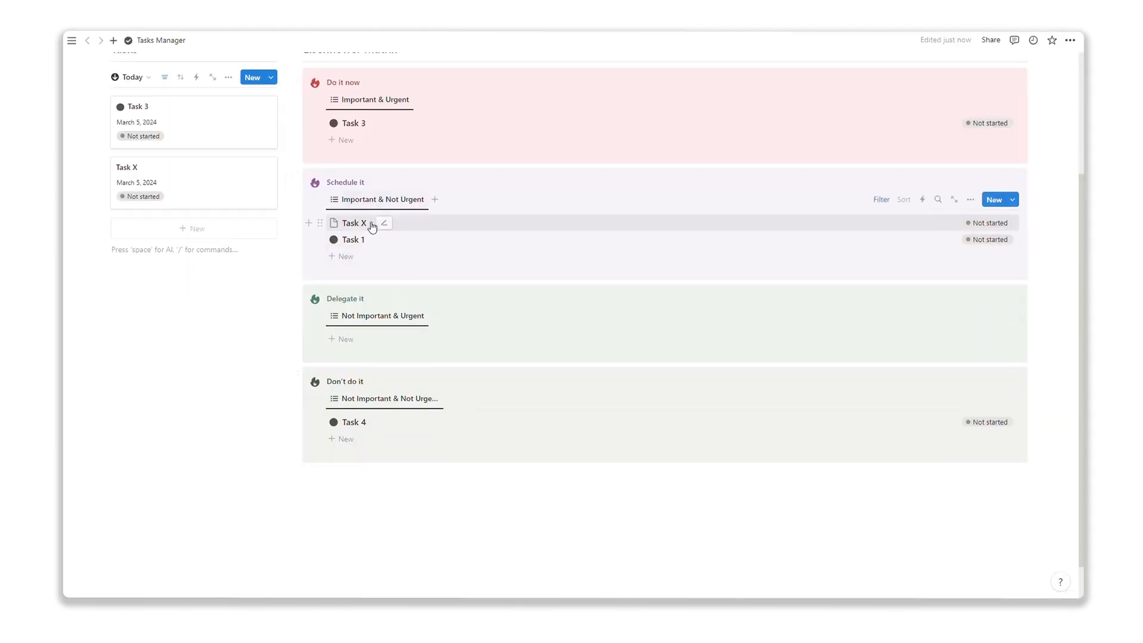
{"action": "left_click", "coordinate": [320, 223]}
{"action": "left_click", "coordinate": [994, 230]}
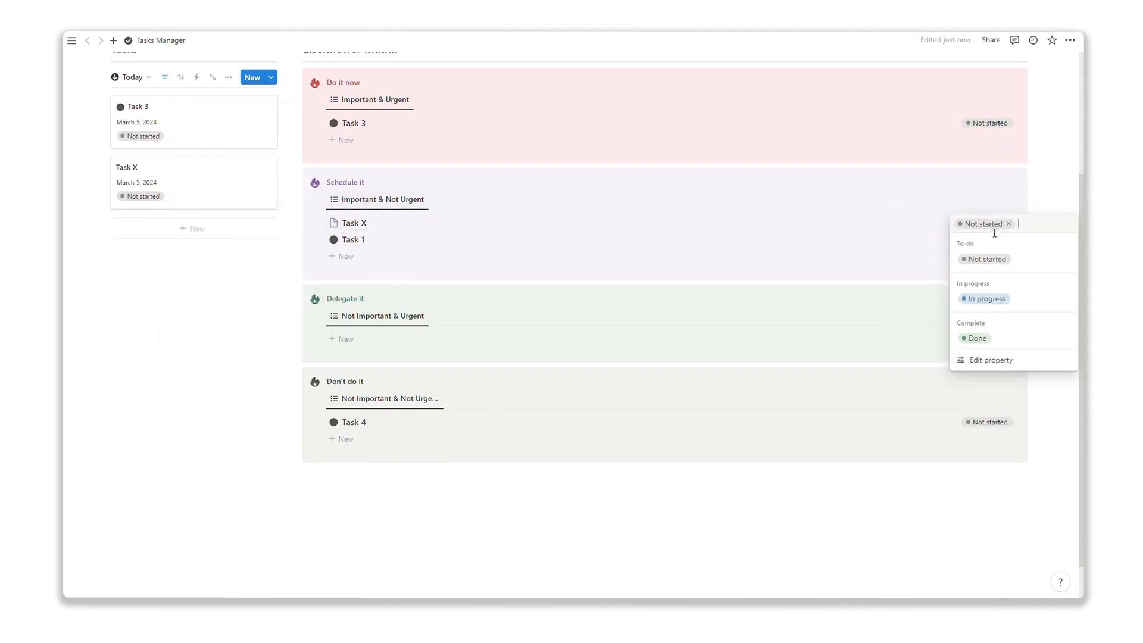
{"action": "left_click", "coordinate": [979, 337]}
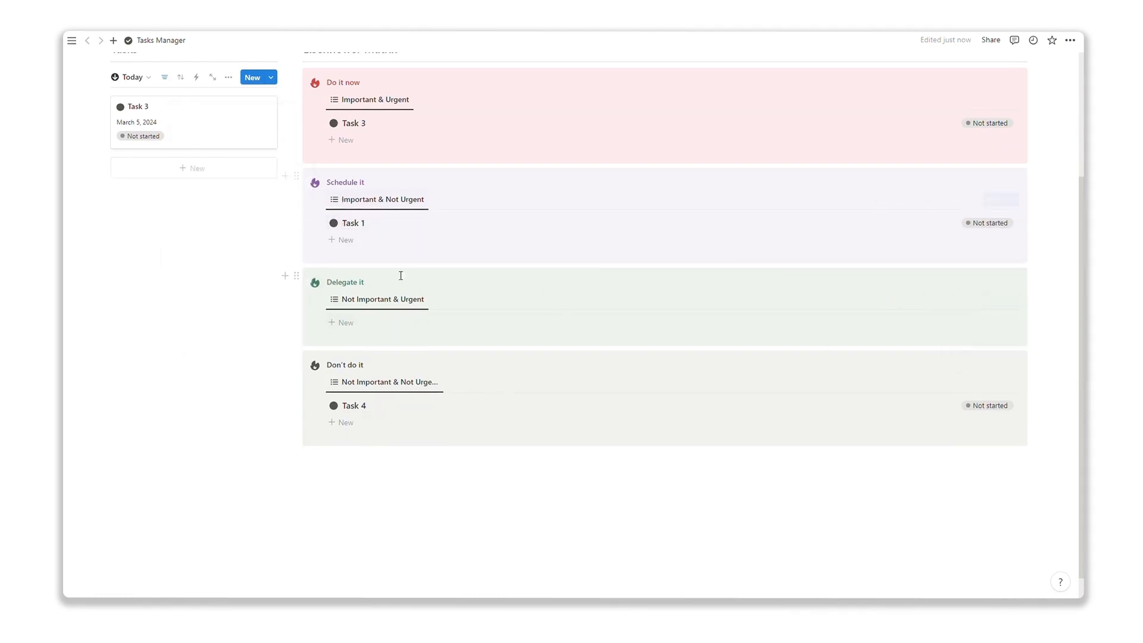
{"action": "scroll", "coordinate": [169, 326], "scroll_direction": "up", "scroll_amount": 2}
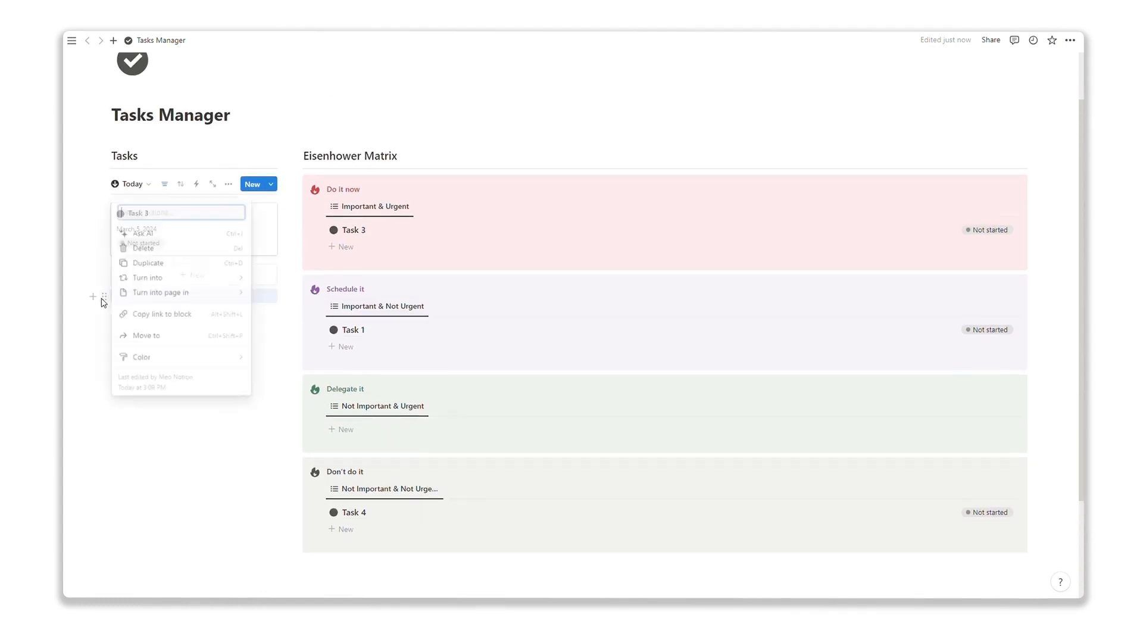
Duplicate the Tasks heading block and title the heading above the task gallery Quick Actions
{"action": "key", "text": "ctrl+d"}
{"action": "double_click", "coordinate": [123, 159]}
{"action": "type", "text": "Quick Actions"}
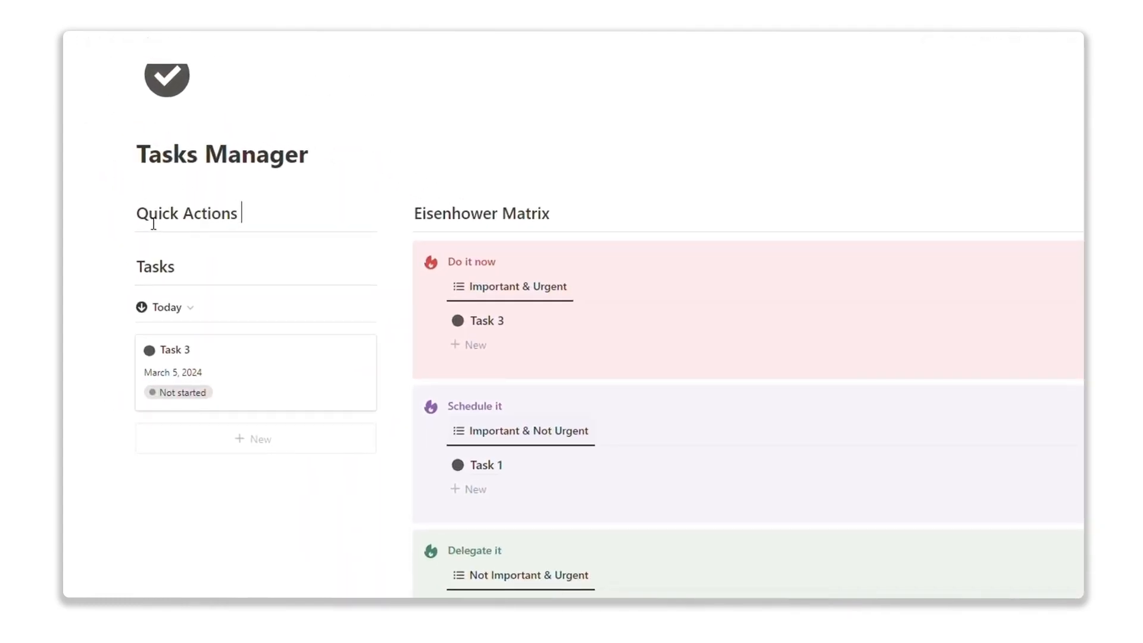
Insert a button block under Quick Actions with an action that edits pages in TASKS db
{"action": "key", "text": "Return"}
{"action": "type", "text": "/but"}
{"action": "key", "text": "Return"}
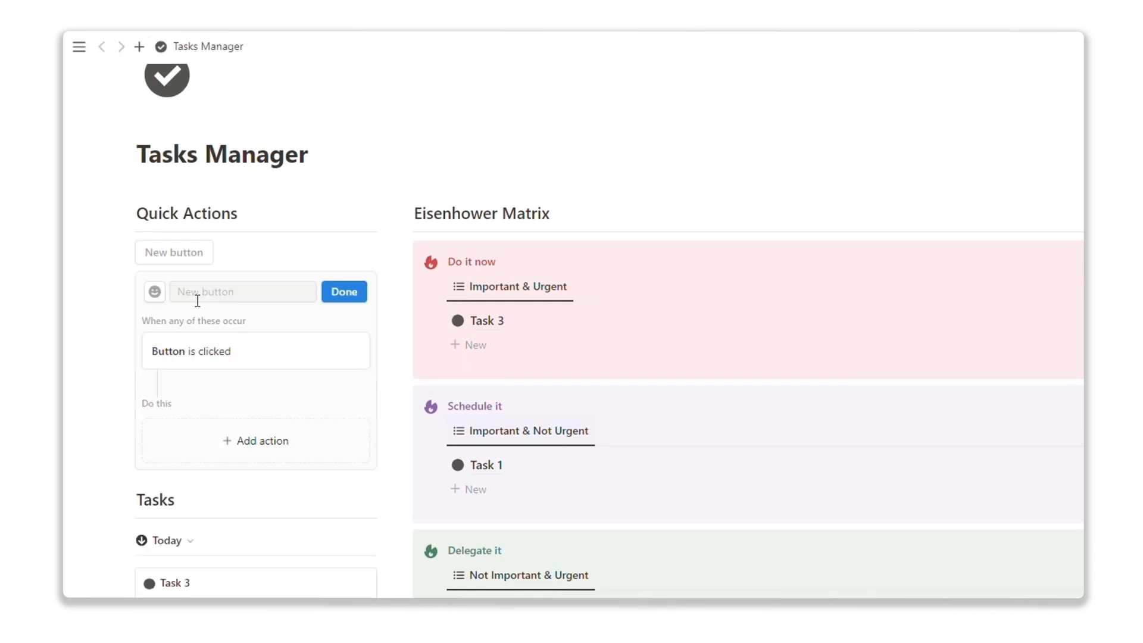
{"action": "scroll", "coordinate": [218, 334], "scroll_direction": "down", "scroll_amount": 2}
{"action": "left_click", "coordinate": [217, 366]}
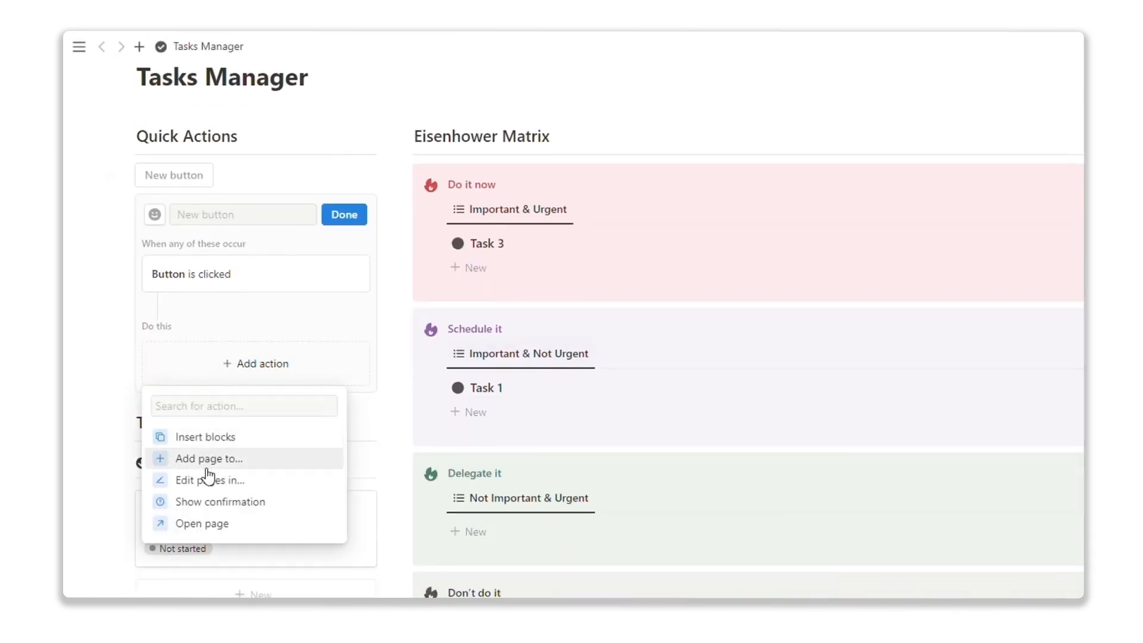
{"action": "left_click", "coordinate": [210, 479]}
{"action": "left_click", "coordinate": [218, 364]}
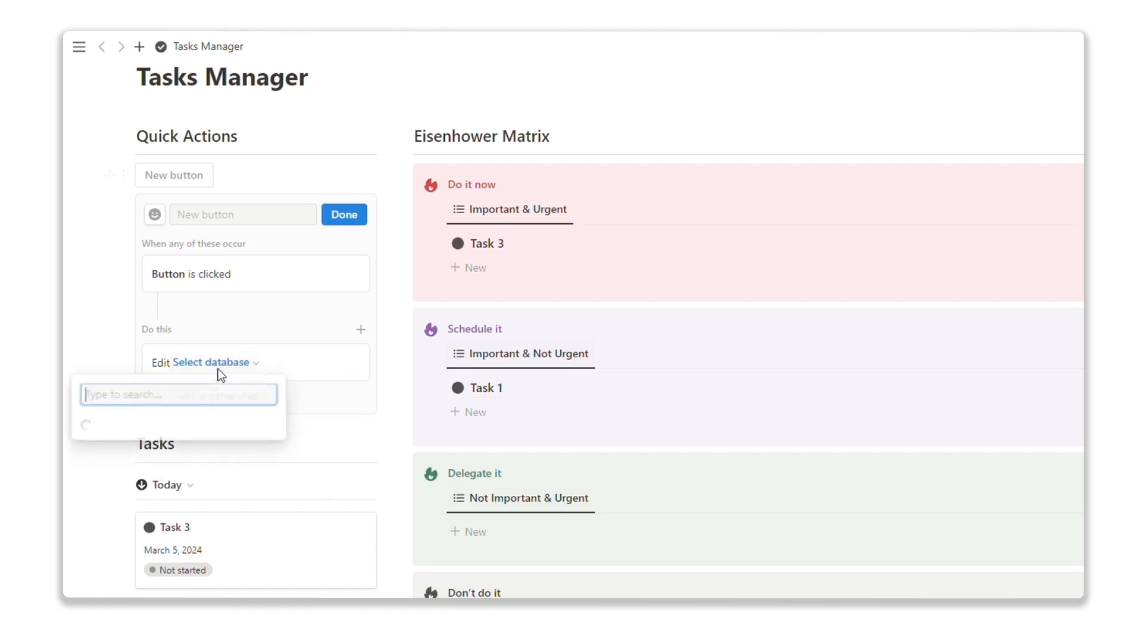
{"action": "left_click", "coordinate": [150, 453]}
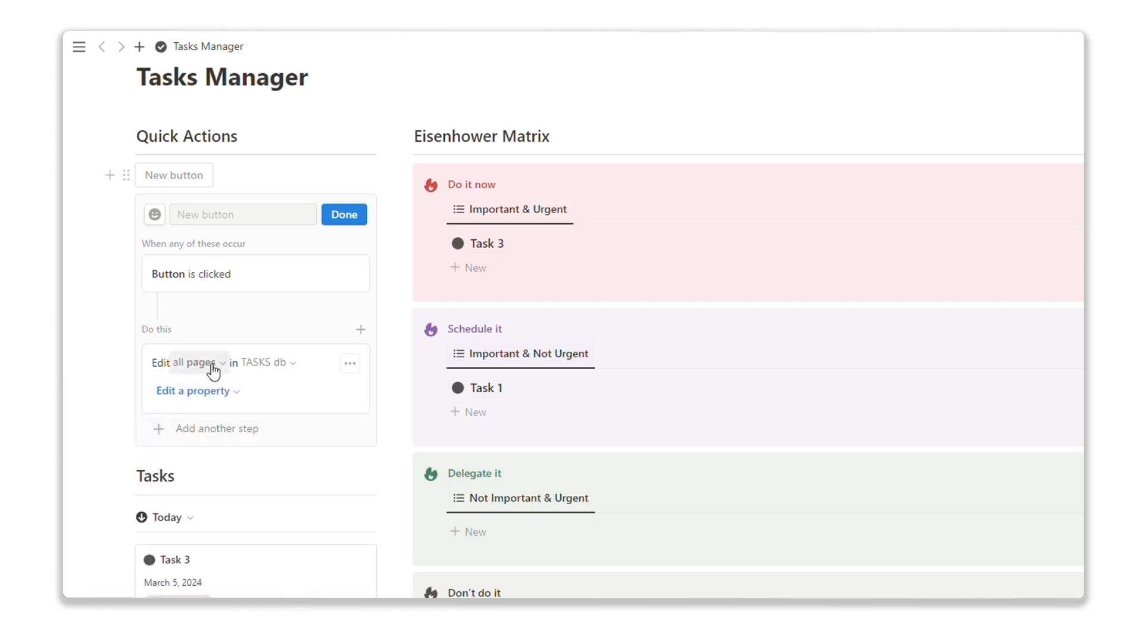
Filter the pages edited by the button to those whose Due Date start date is Today
{"action": "left_click", "coordinate": [212, 363]}
{"action": "left_click", "coordinate": [187, 391]}
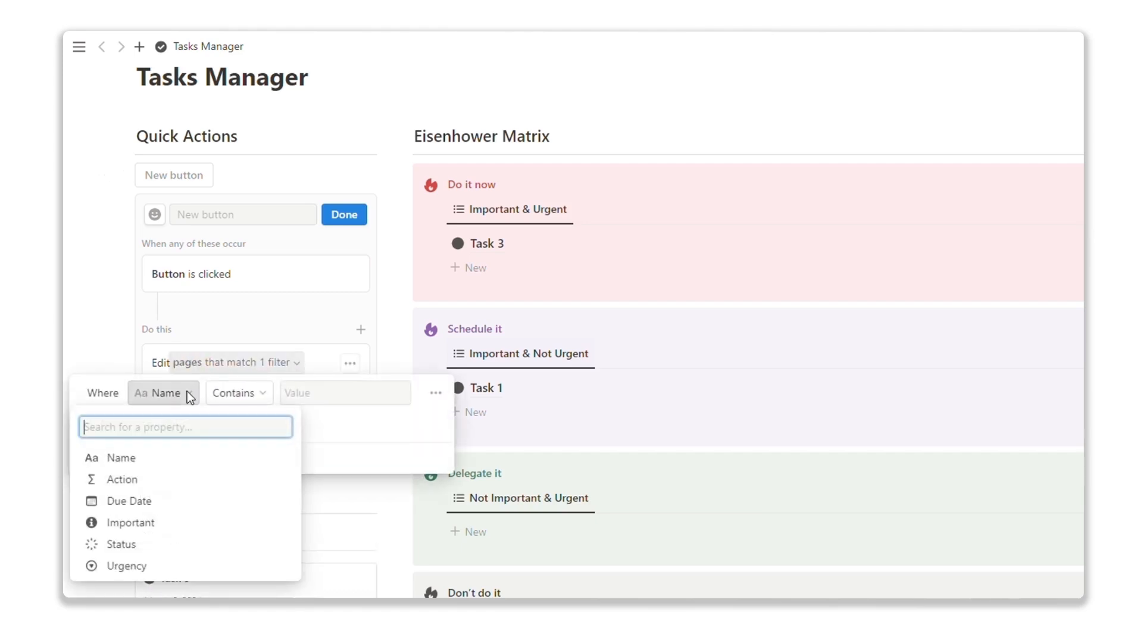
{"action": "left_click", "coordinate": [137, 501]}
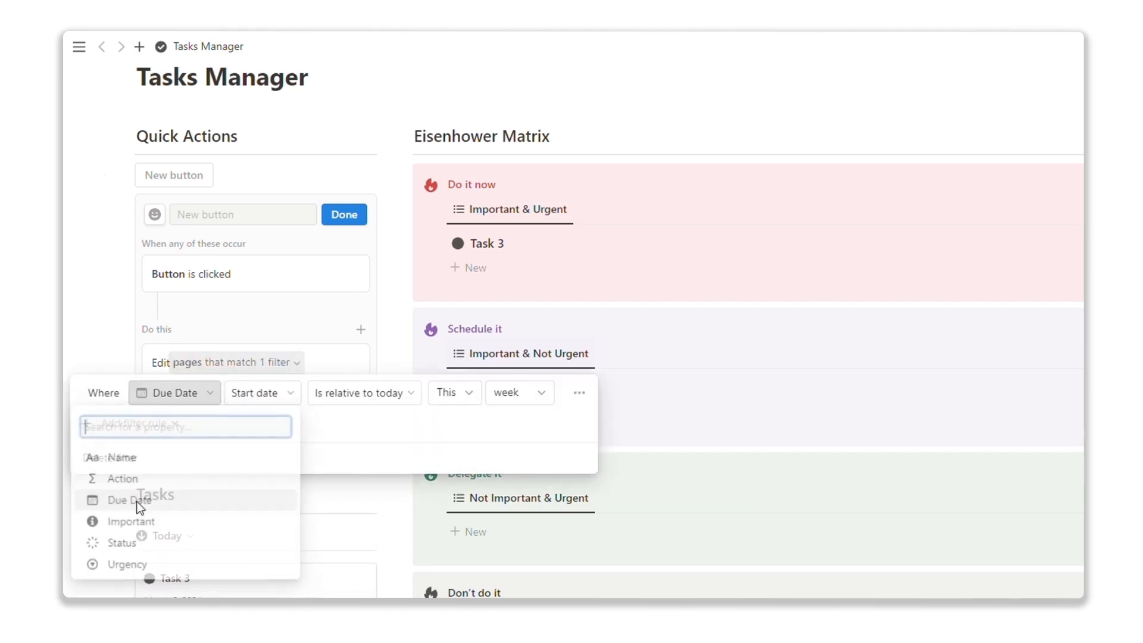
{"action": "left_click", "coordinate": [501, 396]}
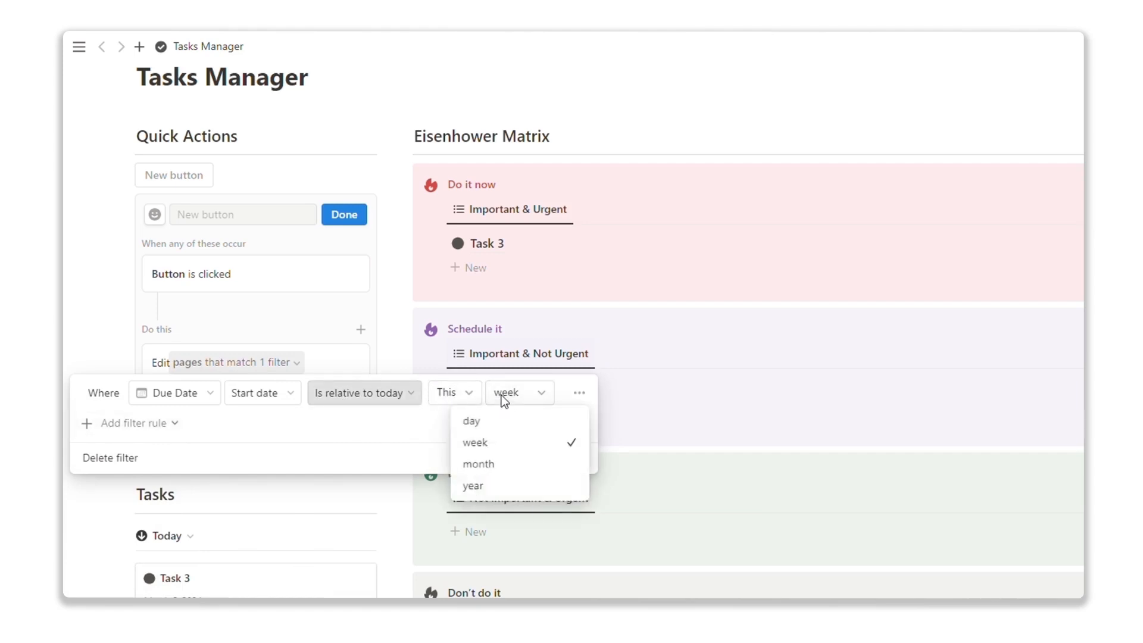
{"action": "left_click", "coordinate": [500, 430]}
{"action": "left_click", "coordinate": [380, 394]}
{"action": "left_click", "coordinate": [379, 421]}
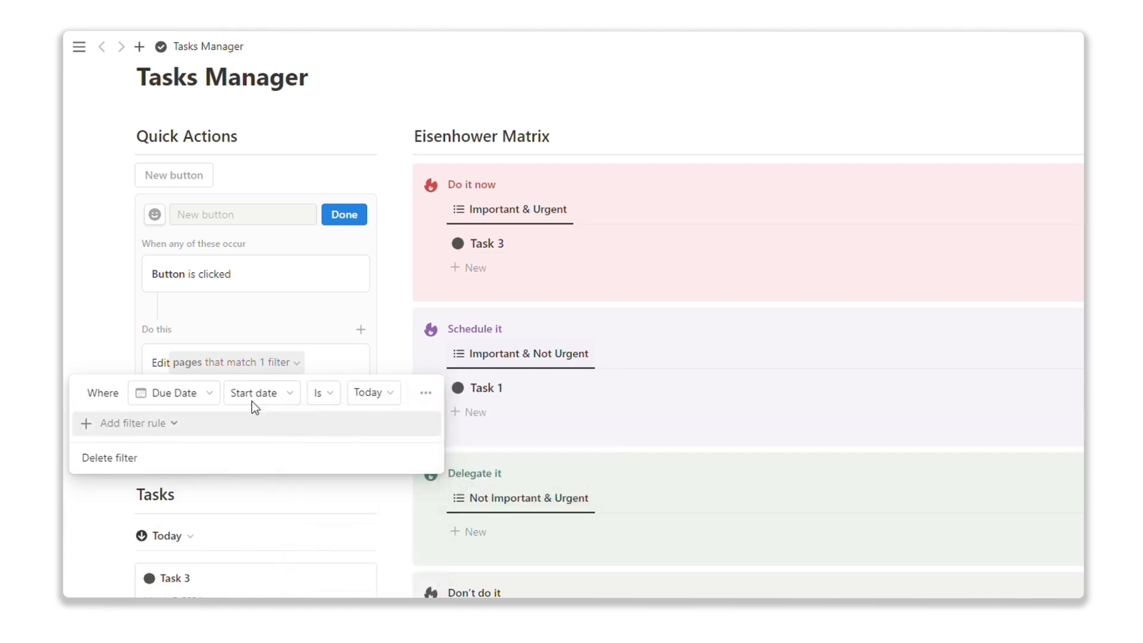
{"action": "left_click", "coordinate": [266, 327]}
Make the button's action set the Status property to Done
{"action": "left_click", "coordinate": [192, 403]}
{"action": "left_click", "coordinate": [136, 490]}
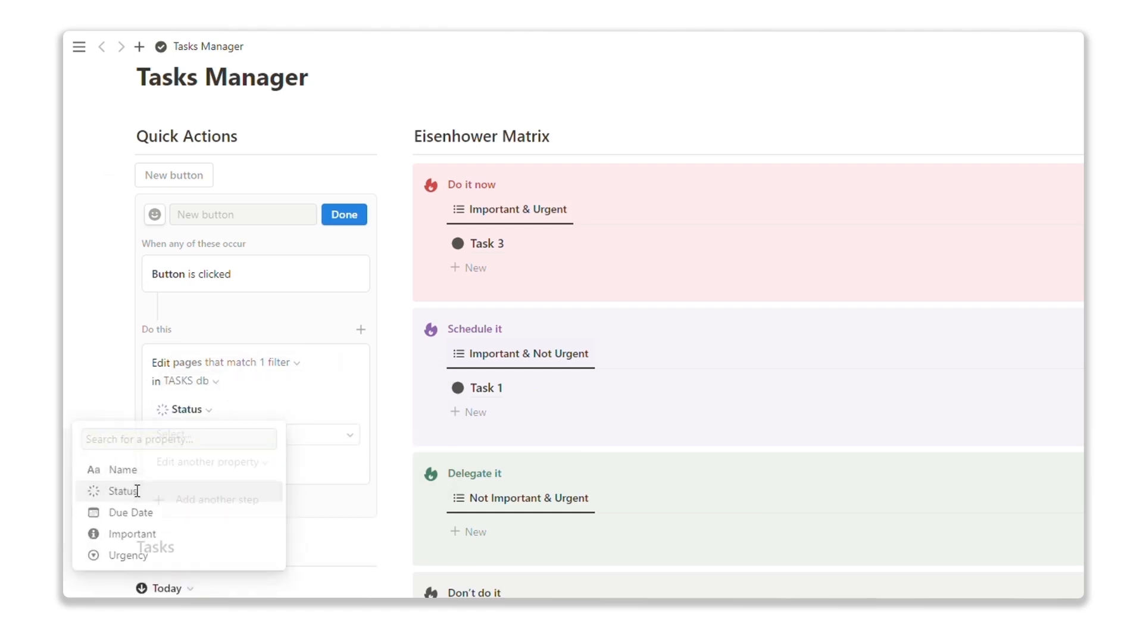
{"action": "left_click", "coordinate": [230, 442]}
{"action": "left_click", "coordinate": [206, 641]}
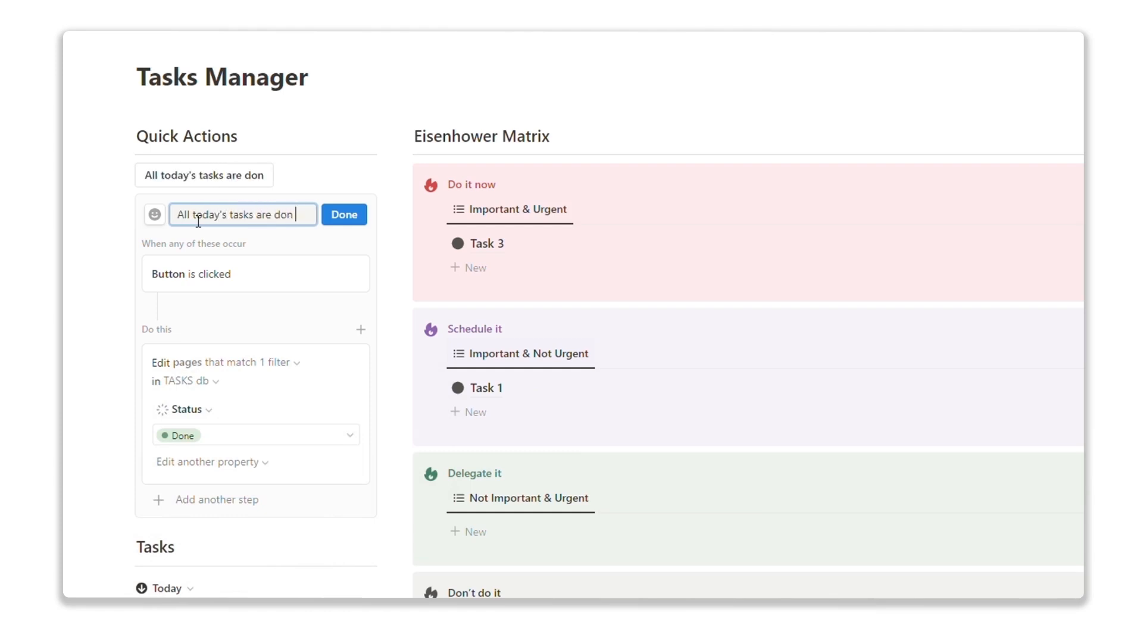
Name the button All today's tasks are done, give it the circled checkmark icon and save it
{"action": "left_click", "coordinate": [155, 215]}
{"action": "type", "text": "check"}
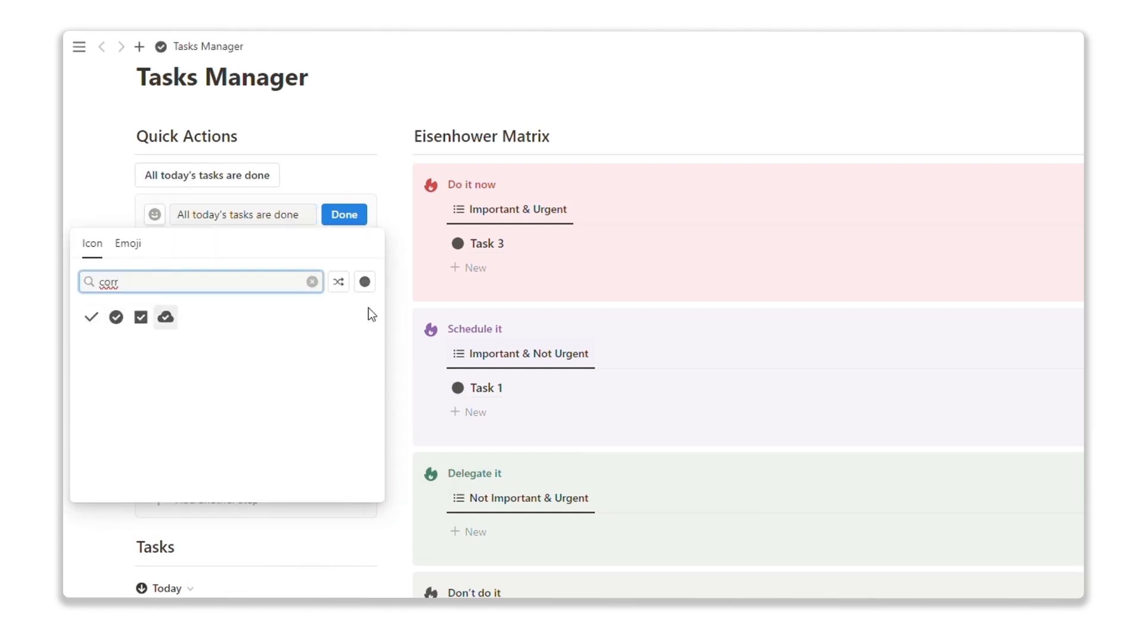
{"action": "key", "text": "Return"}
{"action": "left_click", "coordinate": [344, 214]}
Run the All today's tasks are done button and duplicate it within Quick Actions
{"action": "left_click", "coordinate": [164, 176]}
{"action": "left_click", "coordinate": [126, 175]}
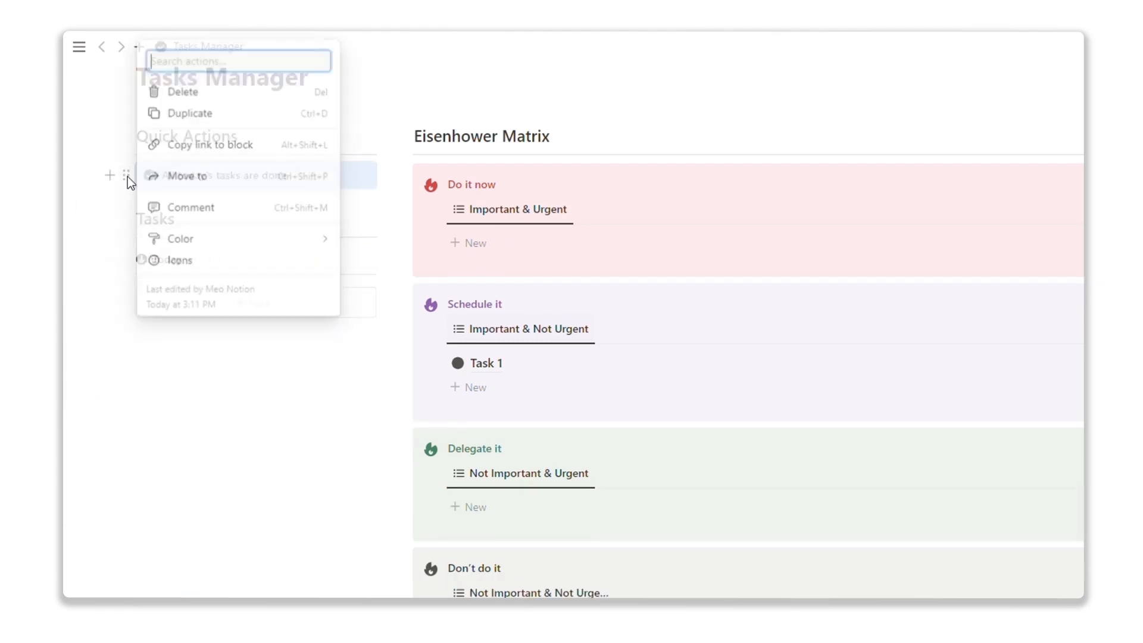
{"action": "left_click", "coordinate": [158, 289]}
{"action": "left_click", "coordinate": [155, 367]}
Rename the duplicated button All This week tasks are done and give it a calendar icon
{"action": "left_click", "coordinate": [308, 205]}
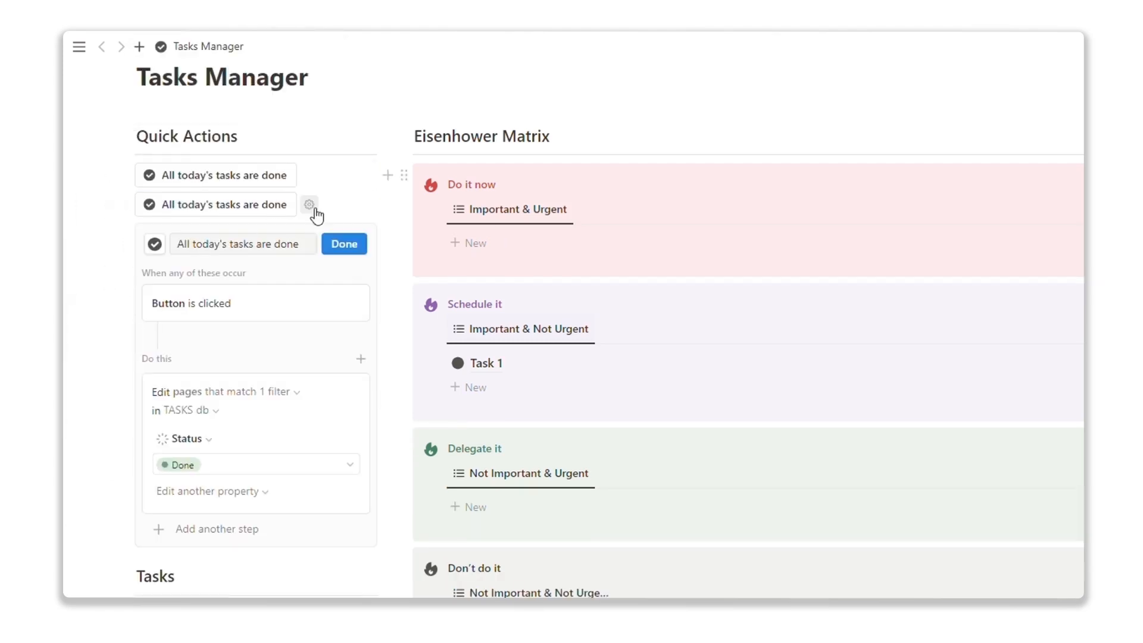
{"action": "left_click", "coordinate": [160, 249]}
{"action": "type", "text": "cal"}
{"action": "left_click", "coordinate": [176, 350]}
Set the duplicated button's Due Date filter to relative to today, This week, and save the button
{"action": "left_click", "coordinate": [240, 393]}
{"action": "left_click", "coordinate": [284, 433]}
{"action": "left_click", "coordinate": [323, 422]}
{"action": "left_click", "coordinate": [310, 581]}
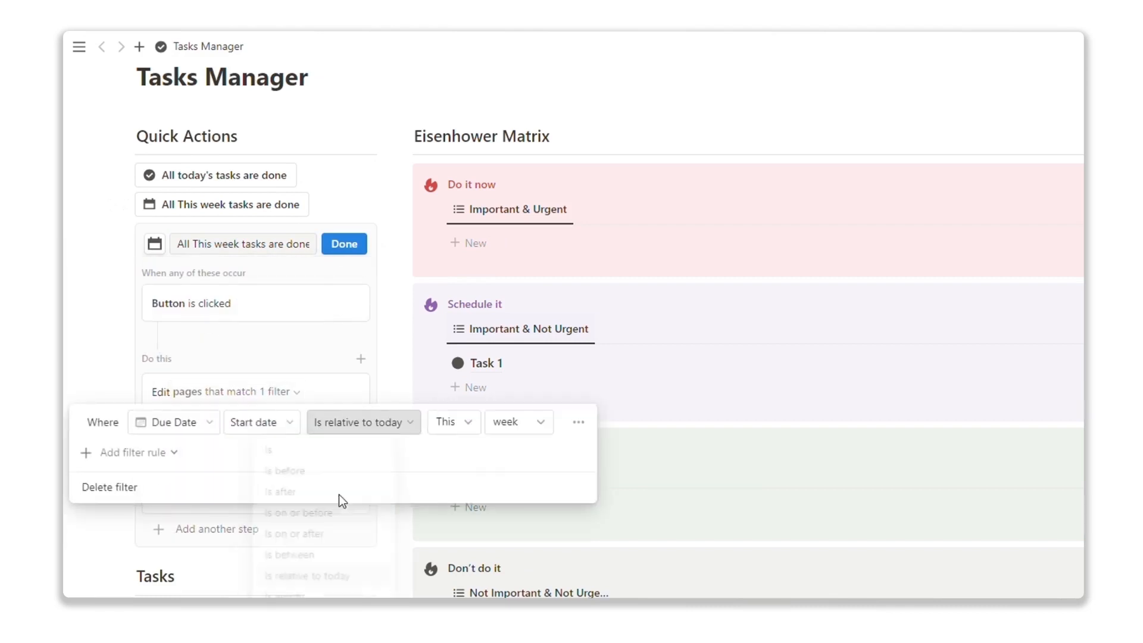
{"action": "left_click", "coordinate": [353, 249]}
{"action": "left_click", "coordinate": [353, 249]}
Run the All This week tasks are done button and check the task gallery and Eisenhower Matrix
{"action": "left_click", "coordinate": [235, 210]}
{"action": "scroll", "coordinate": [236, 238], "scroll_direction": "down", "scroll_amount": 1}
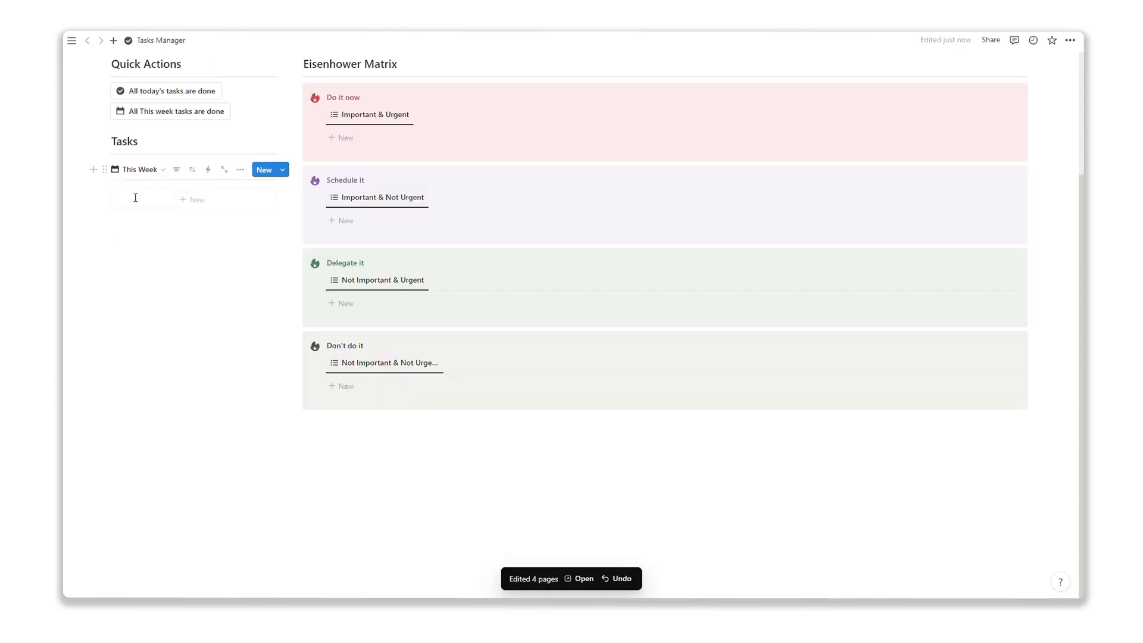
{"action": "scroll", "coordinate": [167, 249], "scroll_direction": "up", "scroll_amount": 3}
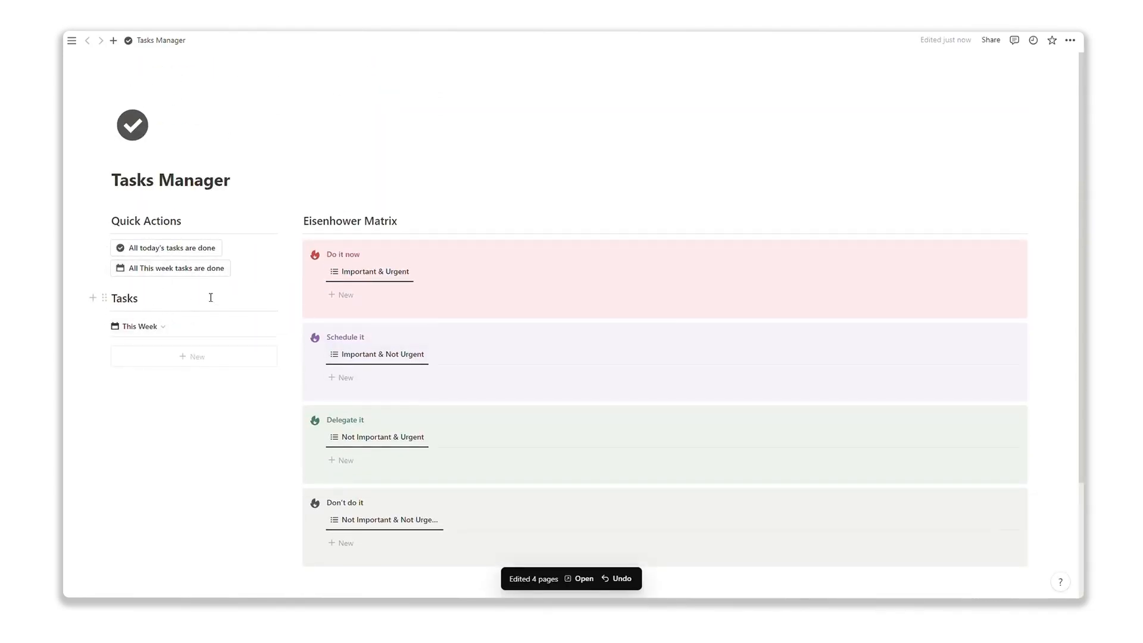
{"action": "scroll", "coordinate": [214, 292], "scroll_direction": "down", "scroll_amount": 2}
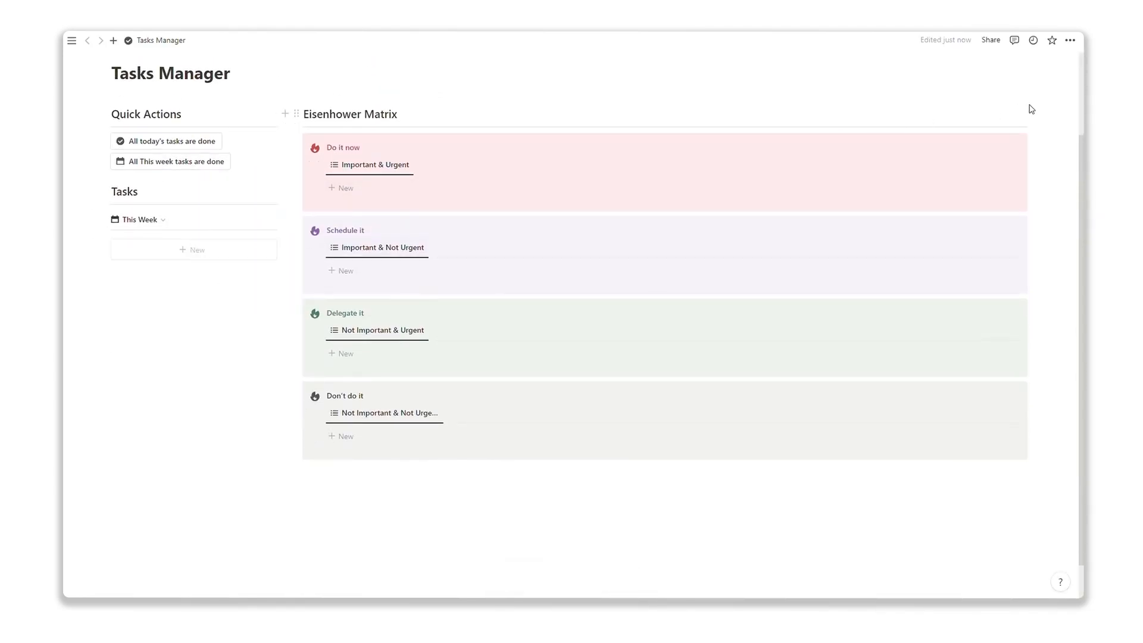